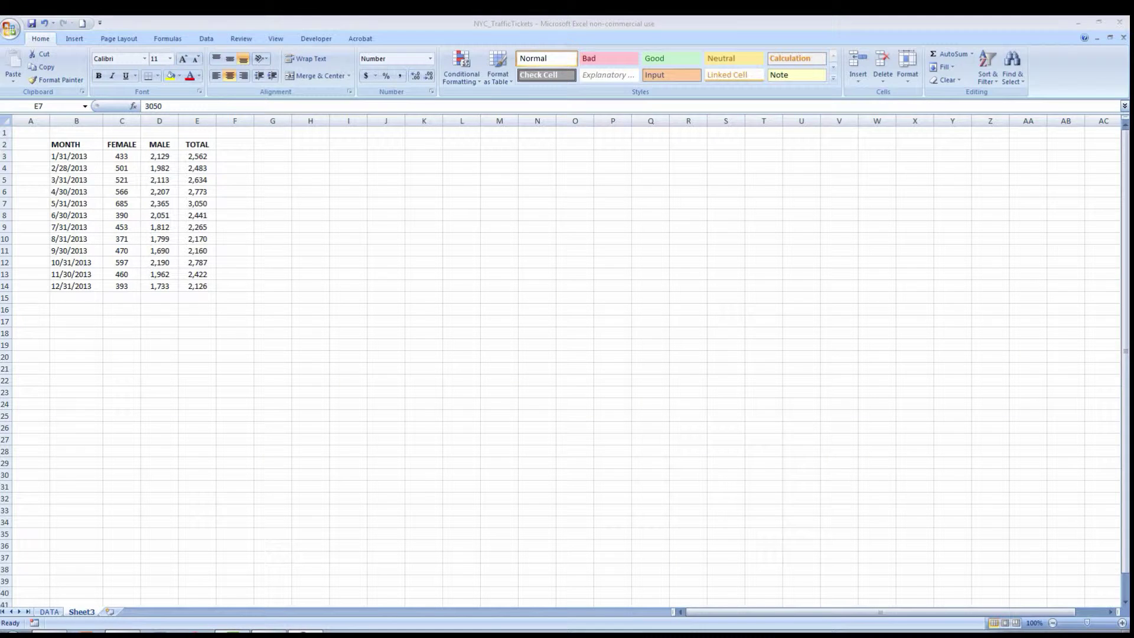
Step: Insert an empty 2-D clustered column chart on Sheet3 without using the table as its source
click(273, 145)
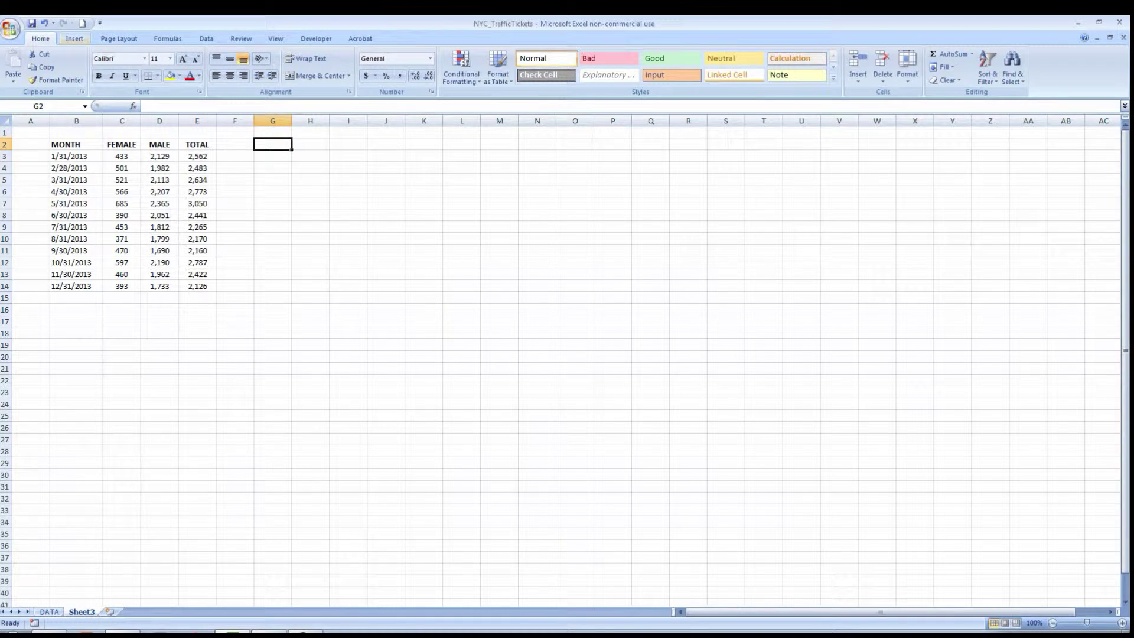
click(75, 38)
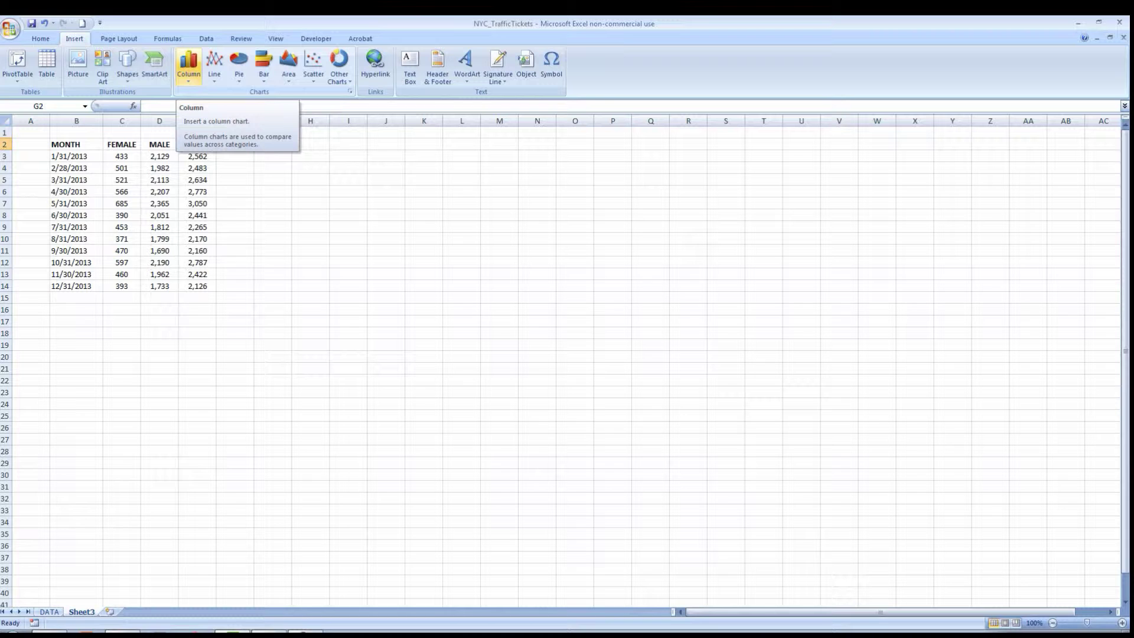
click(188, 68)
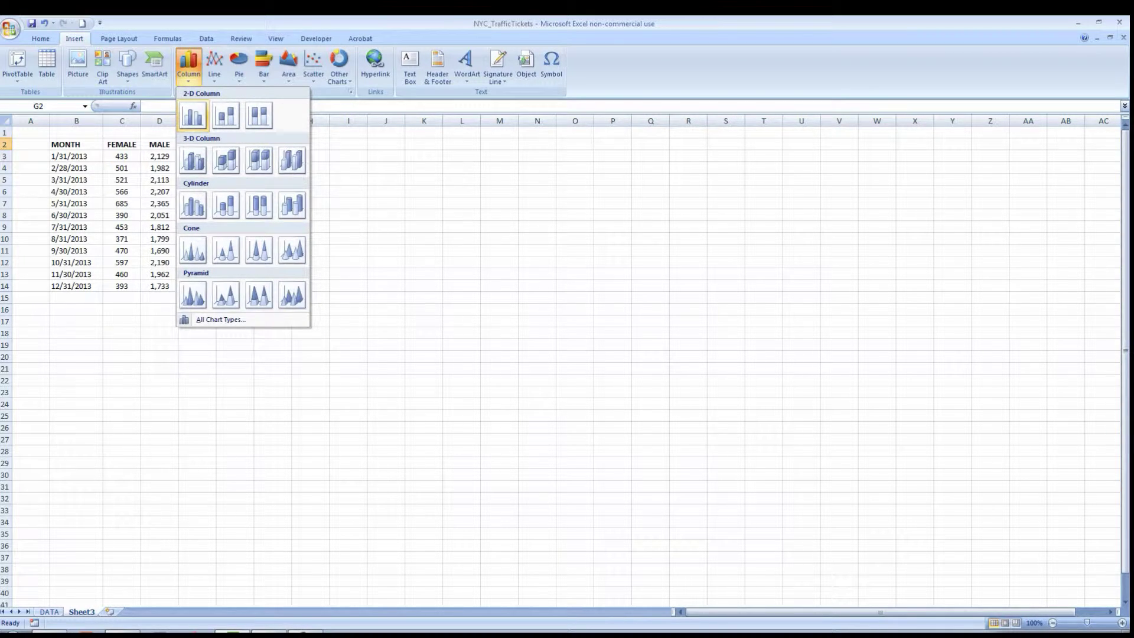
click(193, 116)
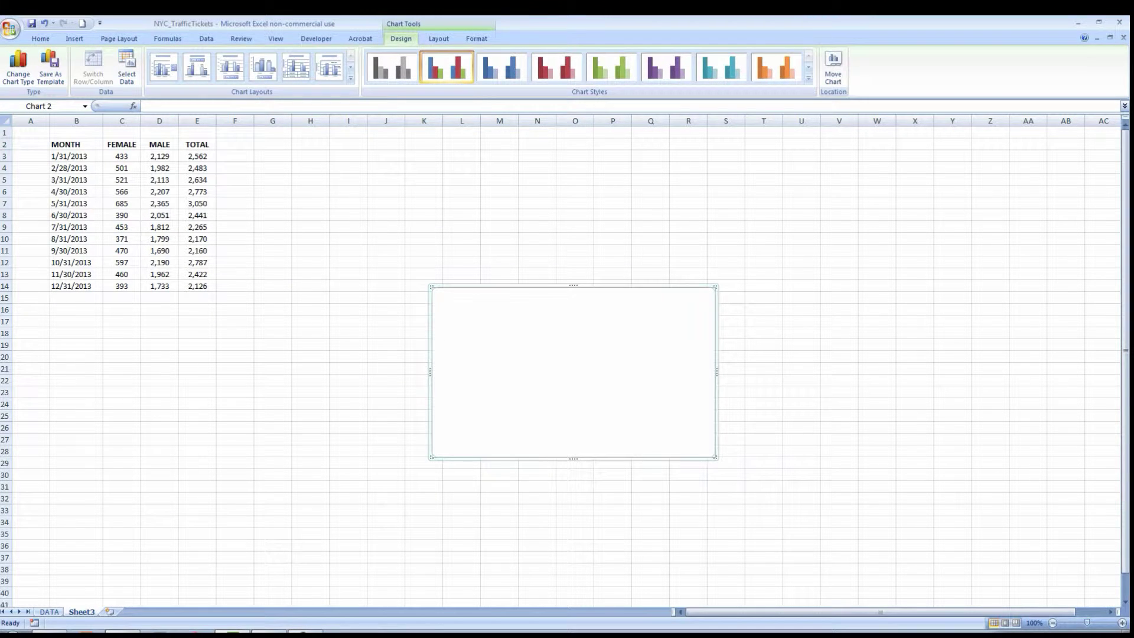
Step: Move the empty chart beside the data table and enlarge it to cover about G2 to O16
drag(573, 372, 395, 225)
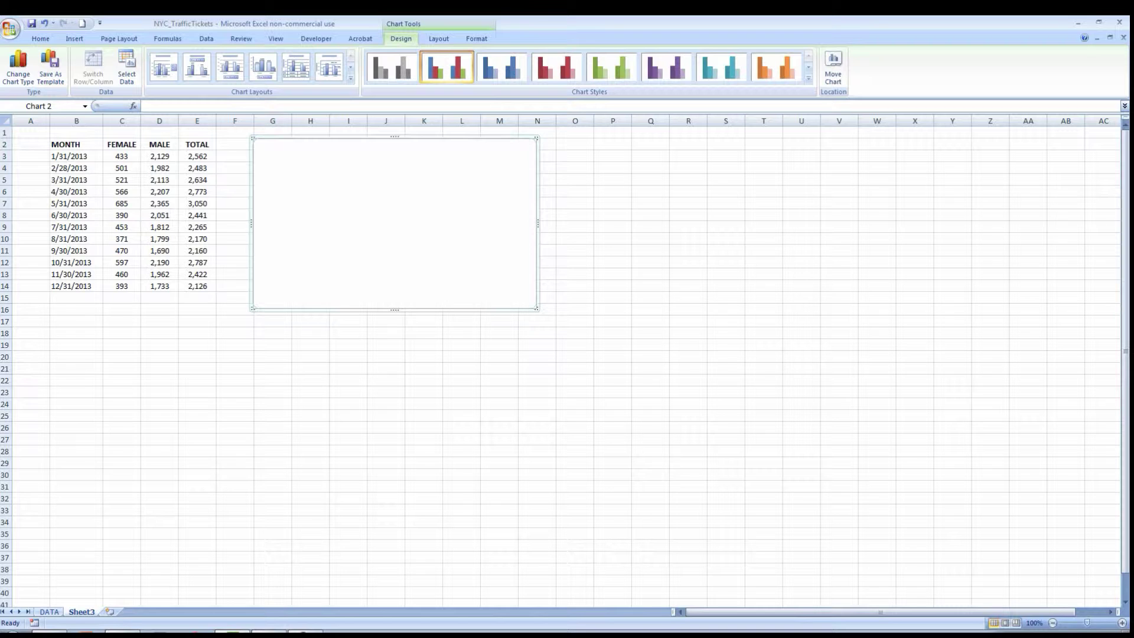
drag(537, 308, 593, 316)
click(461, 344)
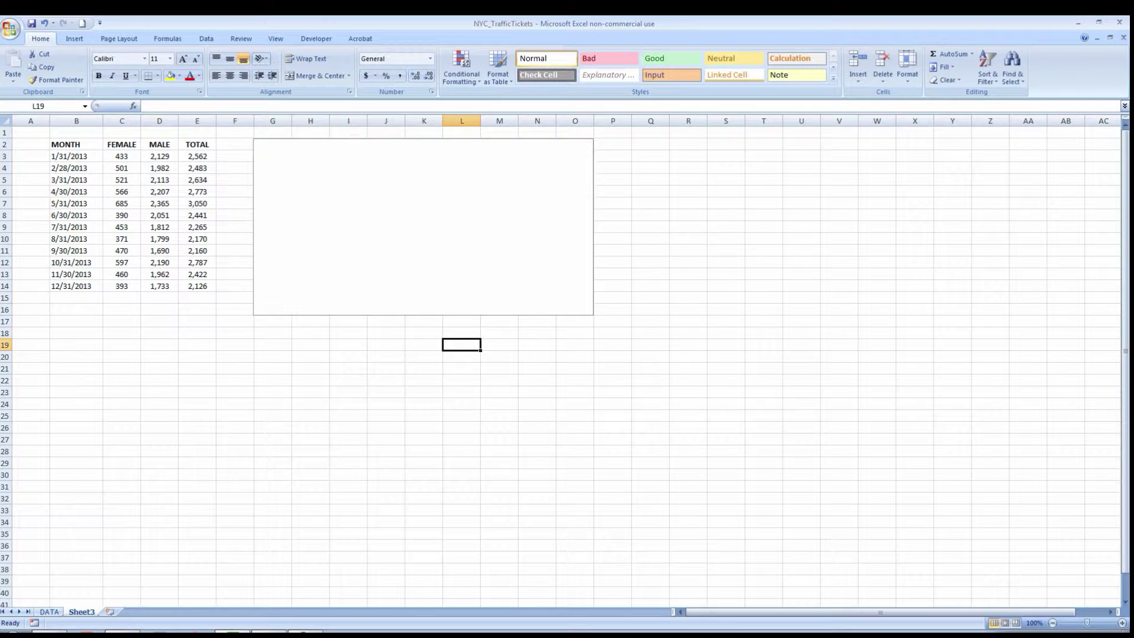
Step: Give the chart area a solid fill in White, Background 1, Darker 15%
right_click(416, 247)
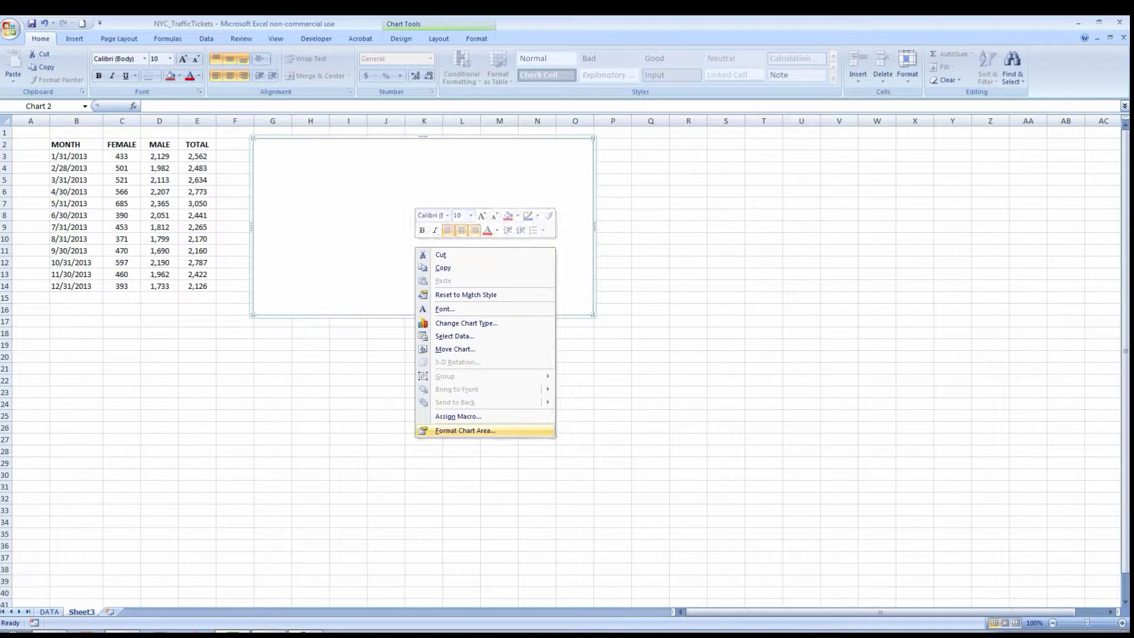
click(464, 431)
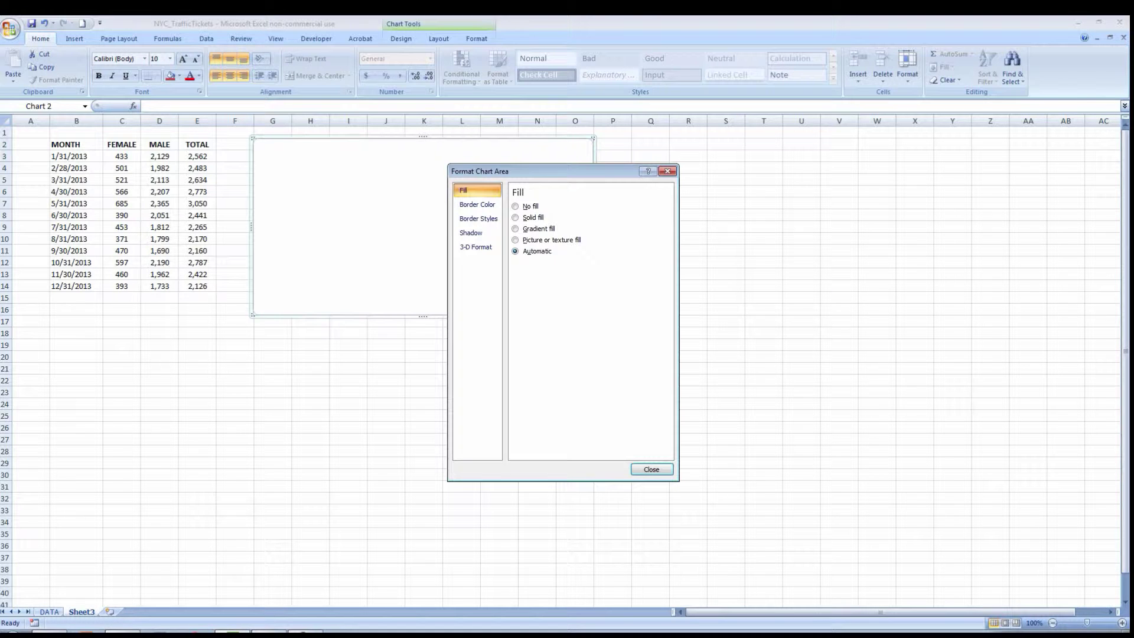
click(516, 218)
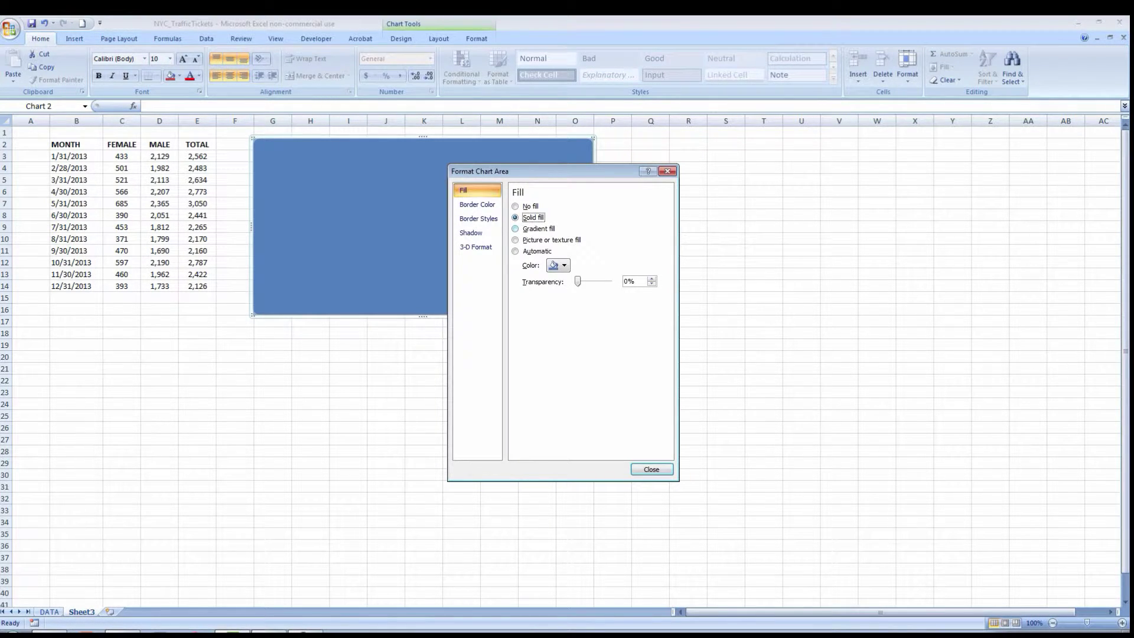
click(563, 265)
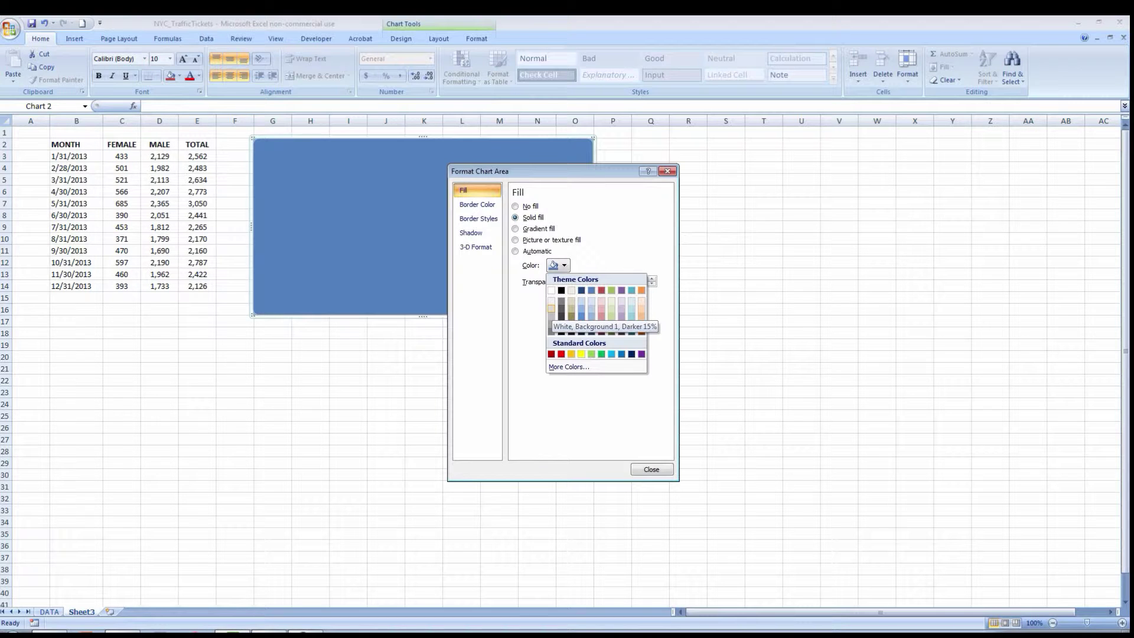
click(551, 308)
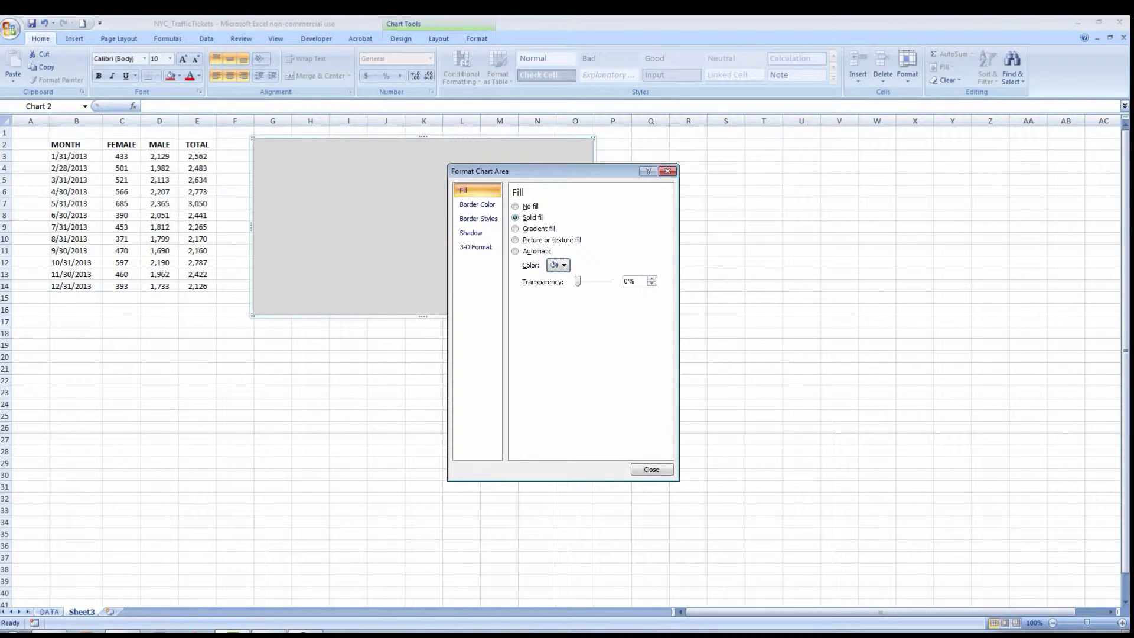
Step: Remove the chart area's border line, review the remaining border style, shadow and 3-D settings, and finish formatting the chart area
click(477, 204)
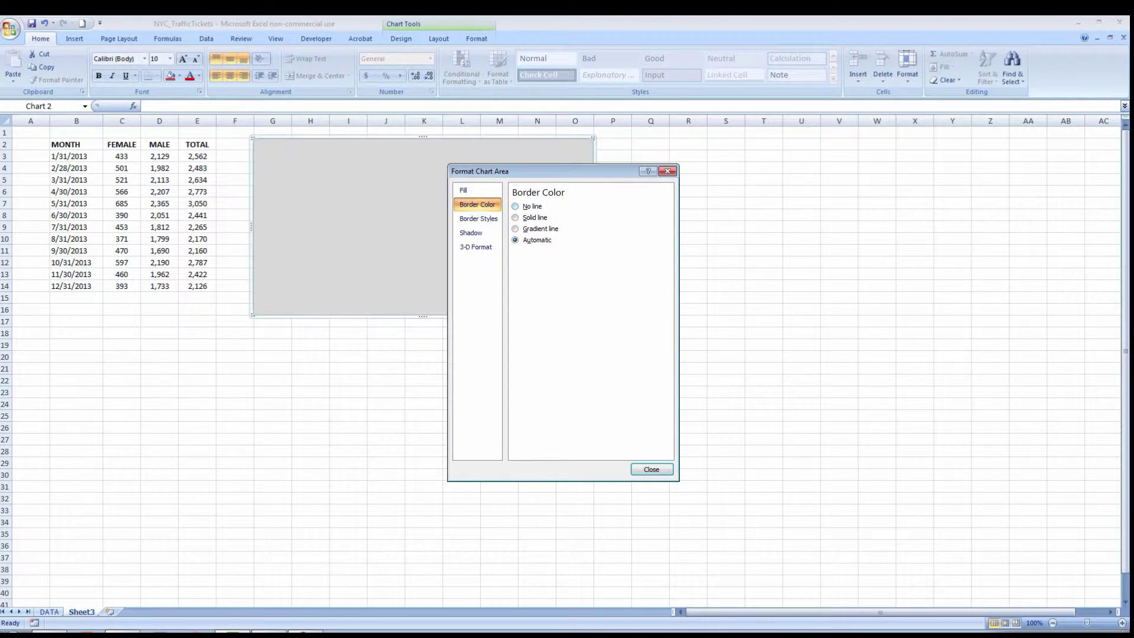
click(519, 207)
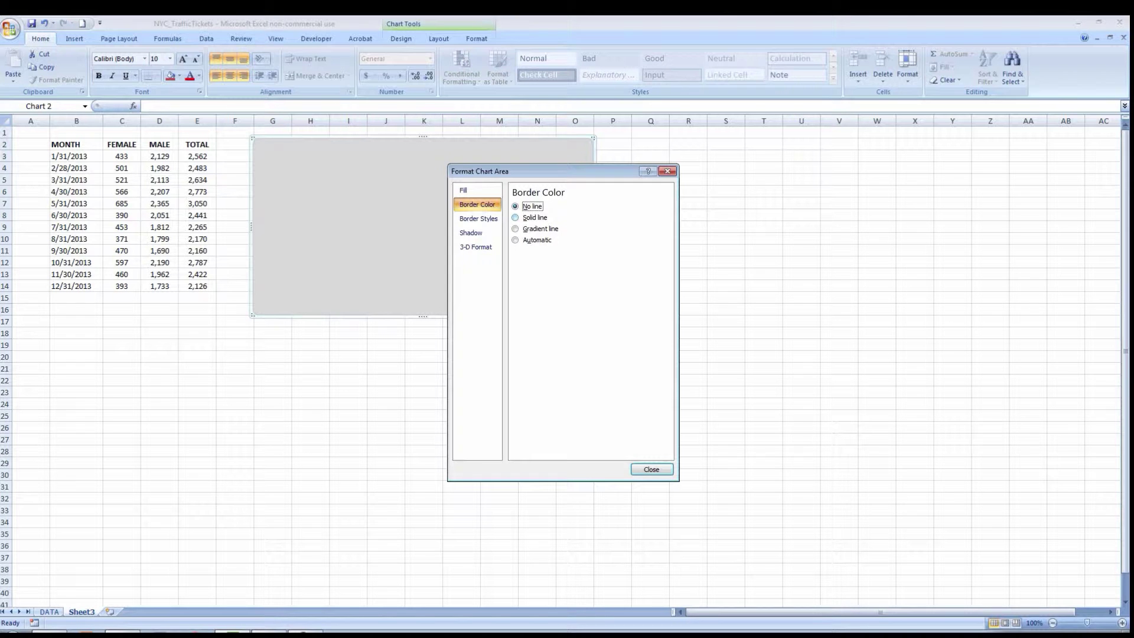
click(479, 219)
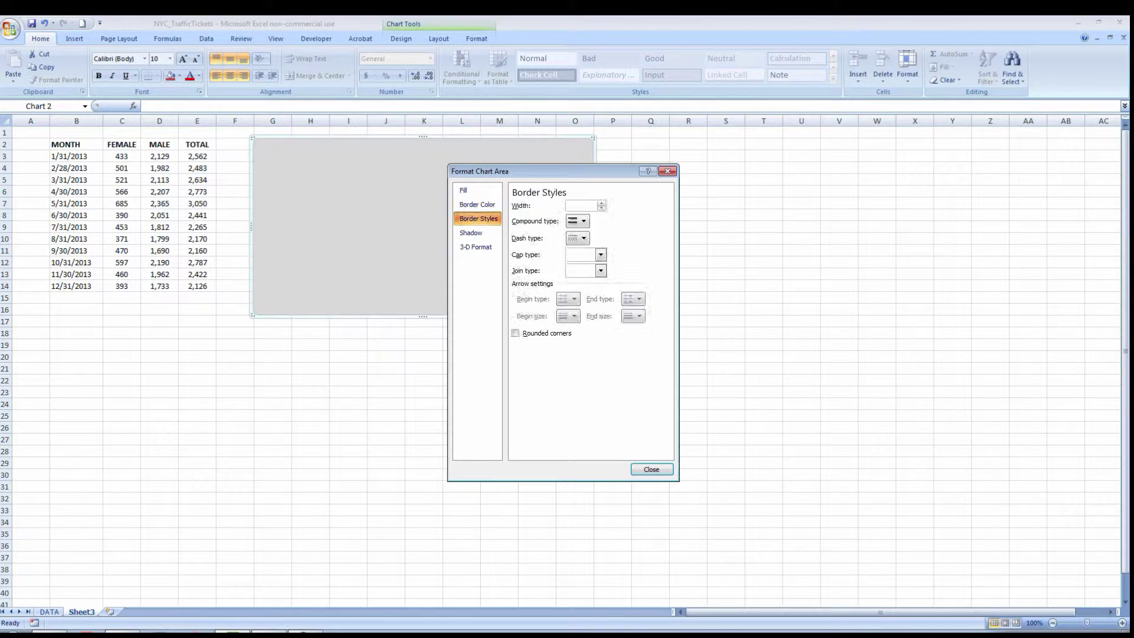
click(470, 233)
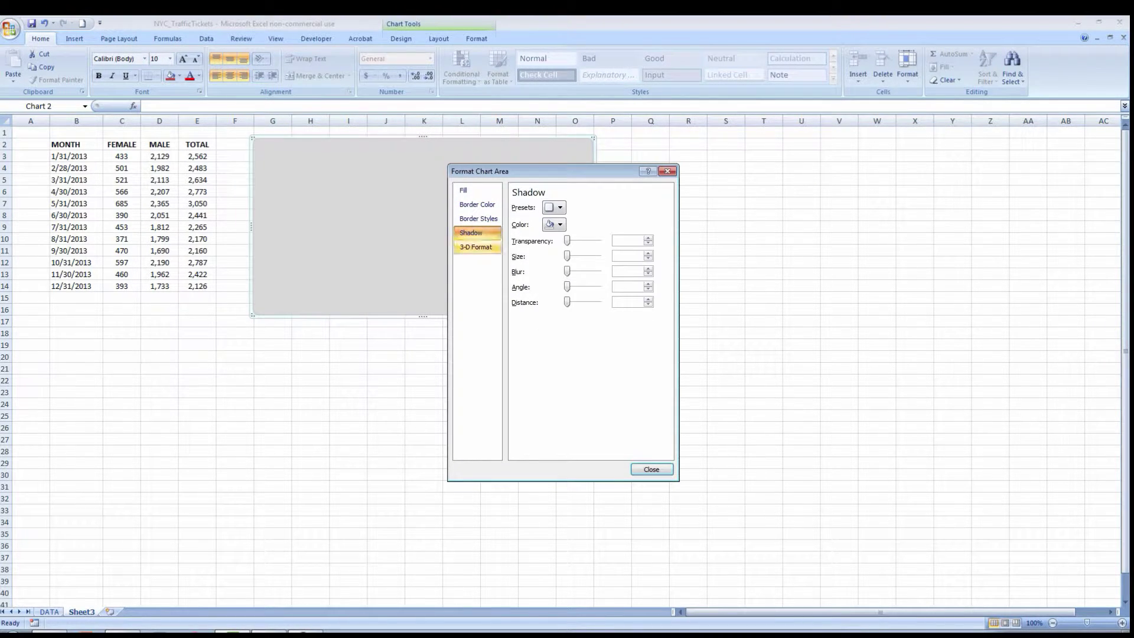
click(476, 247)
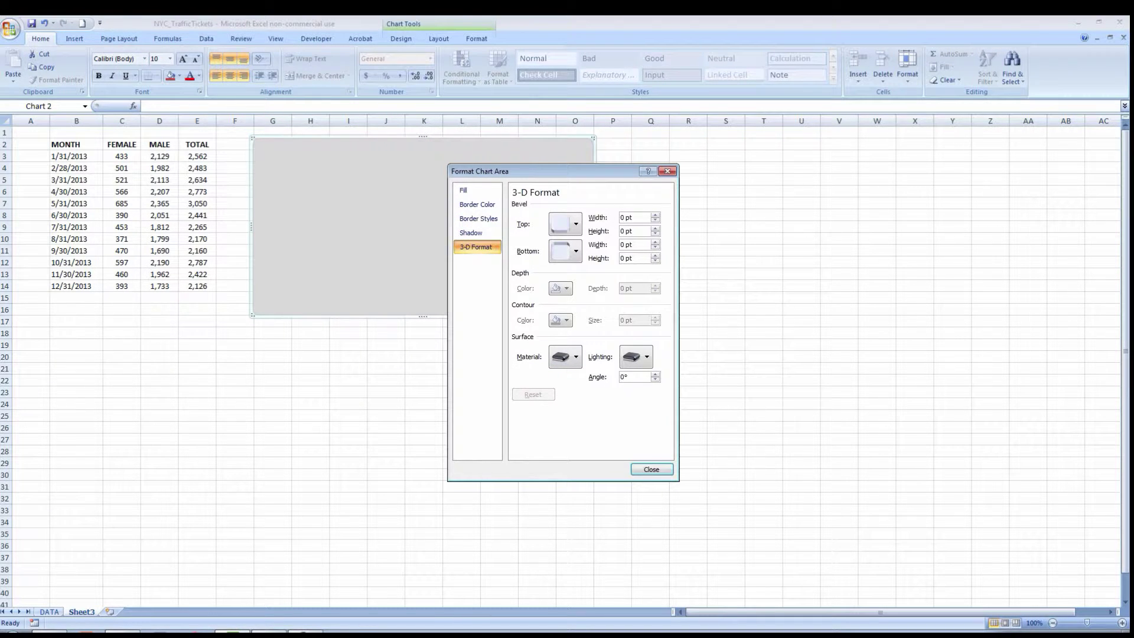
click(652, 470)
click(575, 381)
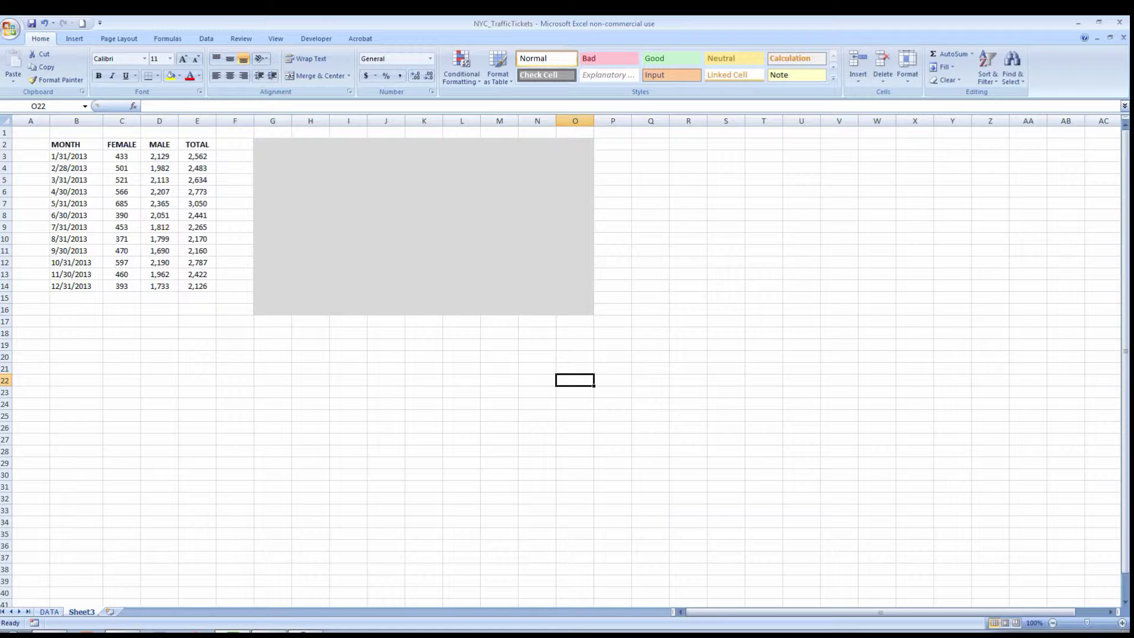
Step: Add a data series to the chart with its name from C2 (FEMALE) and its values from C3:C14
right_click(423, 209)
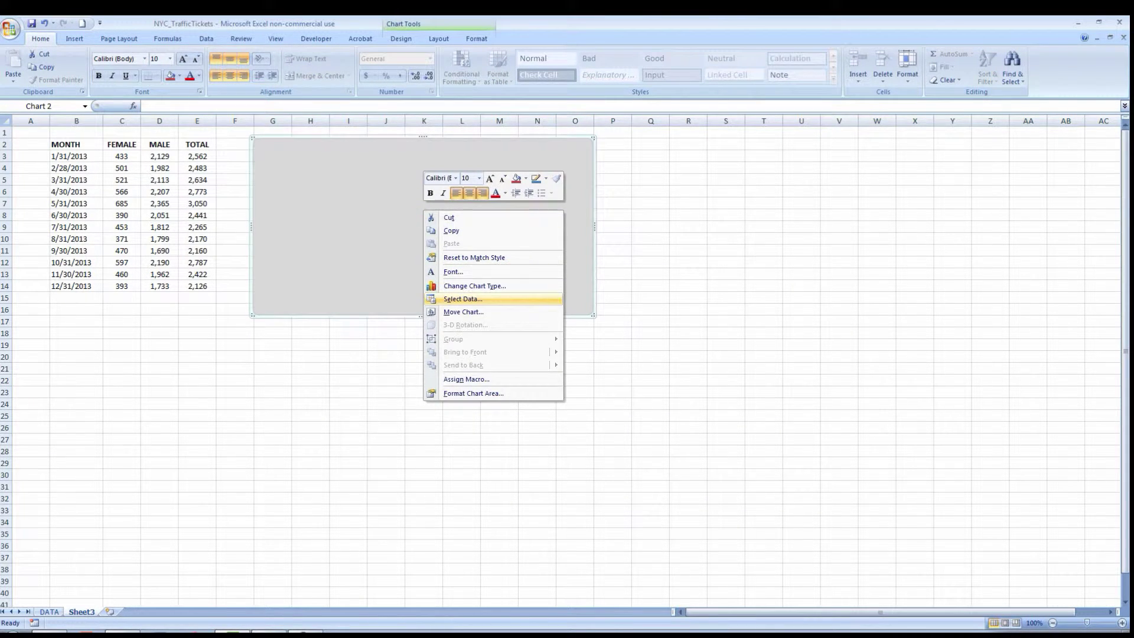
click(462, 299)
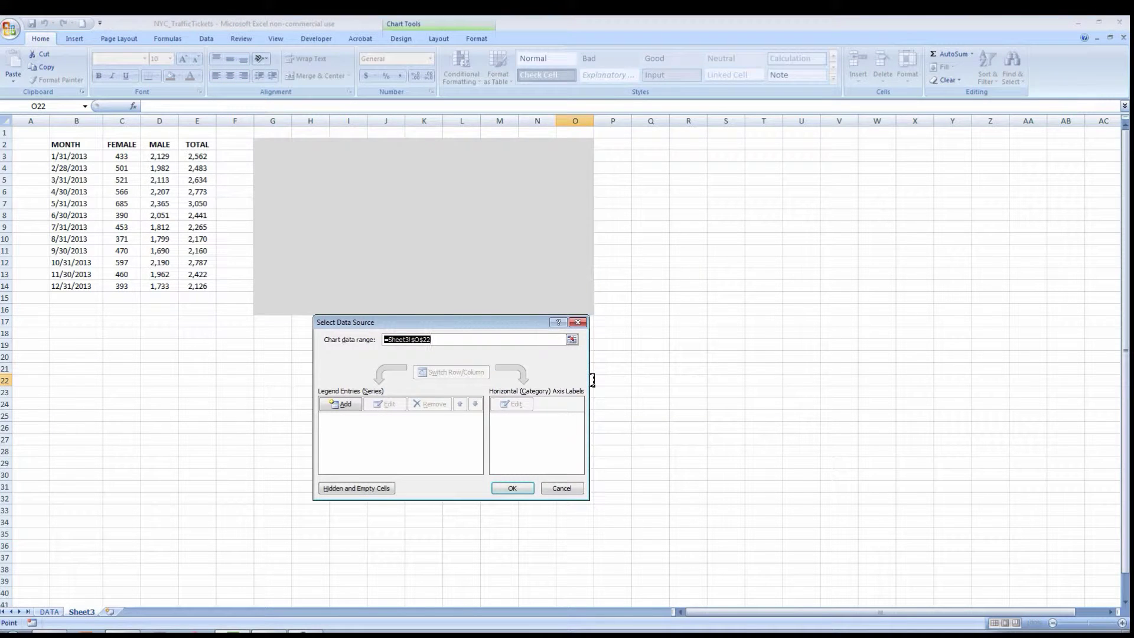
click(340, 404)
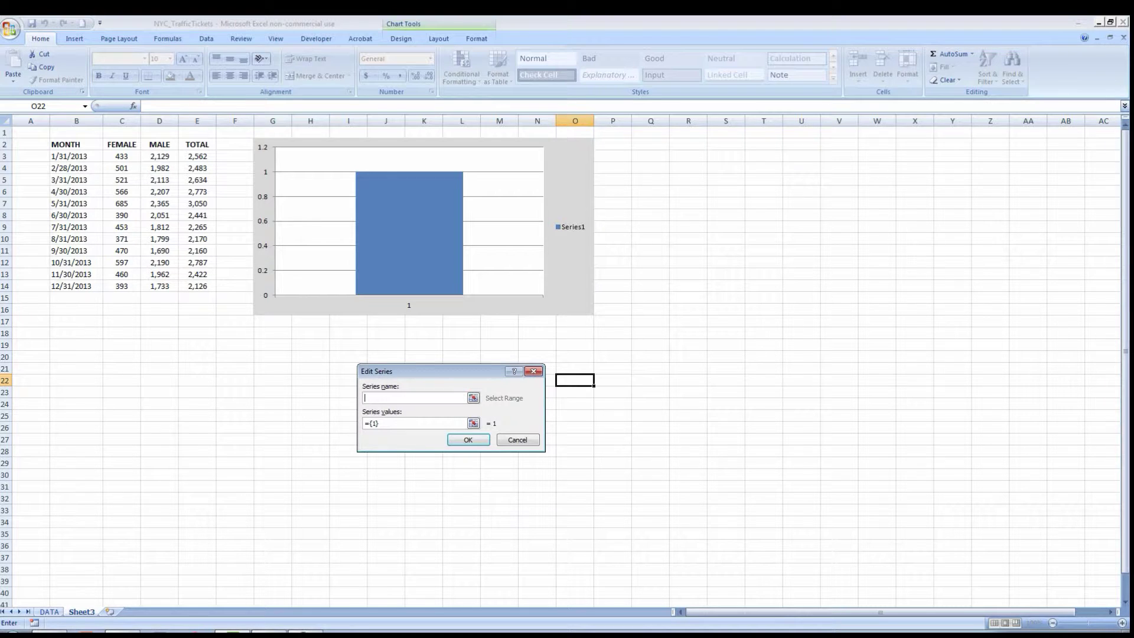
click(122, 145)
key(Tab)
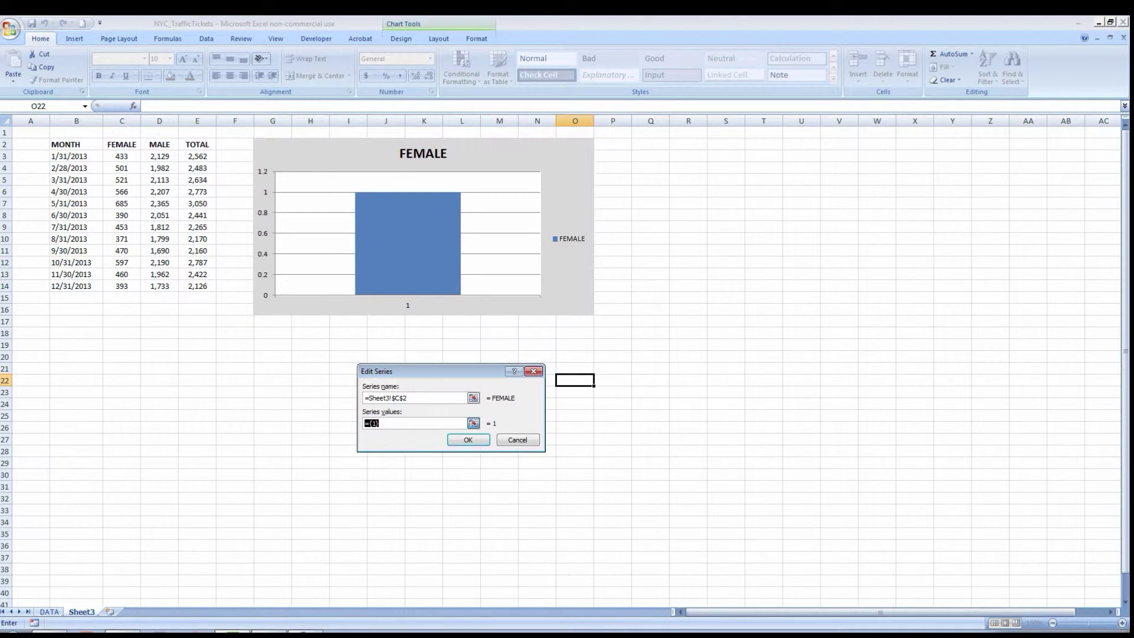
drag(121, 156, 134, 287)
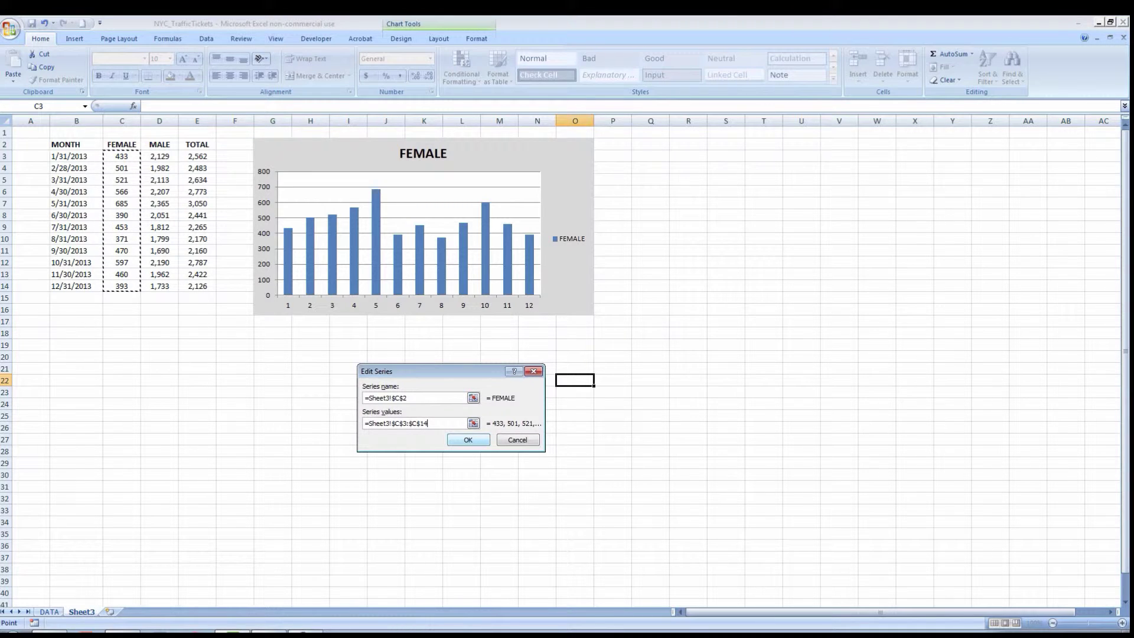
key(Return)
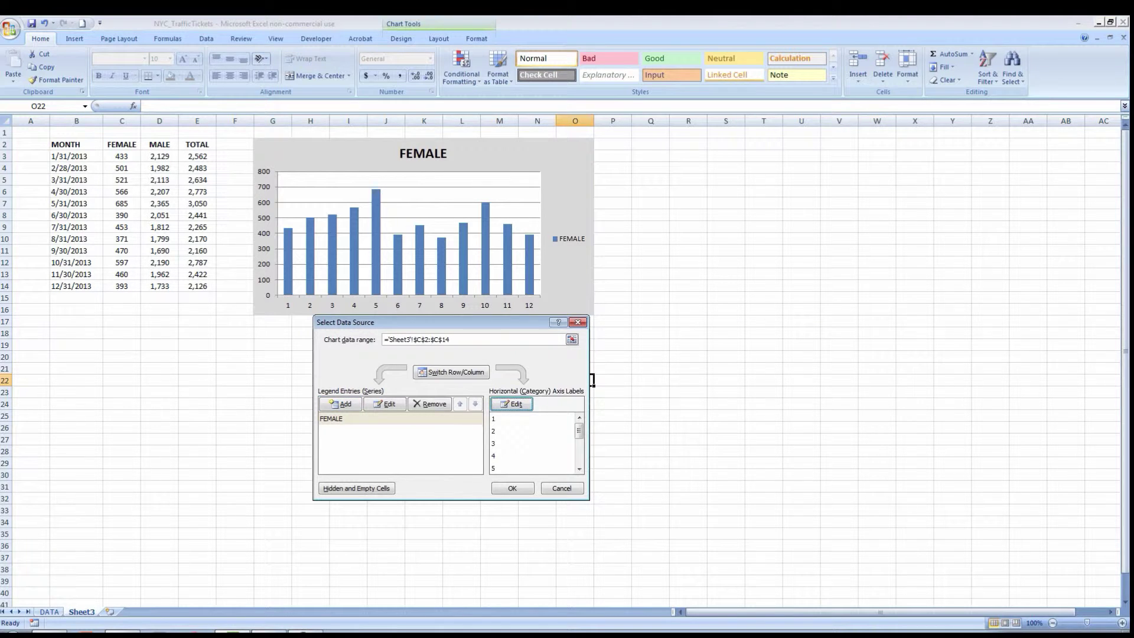
Step: Set the horizontal axis labels to the month dates in B3:B14 and accept the chart's data source
click(511, 404)
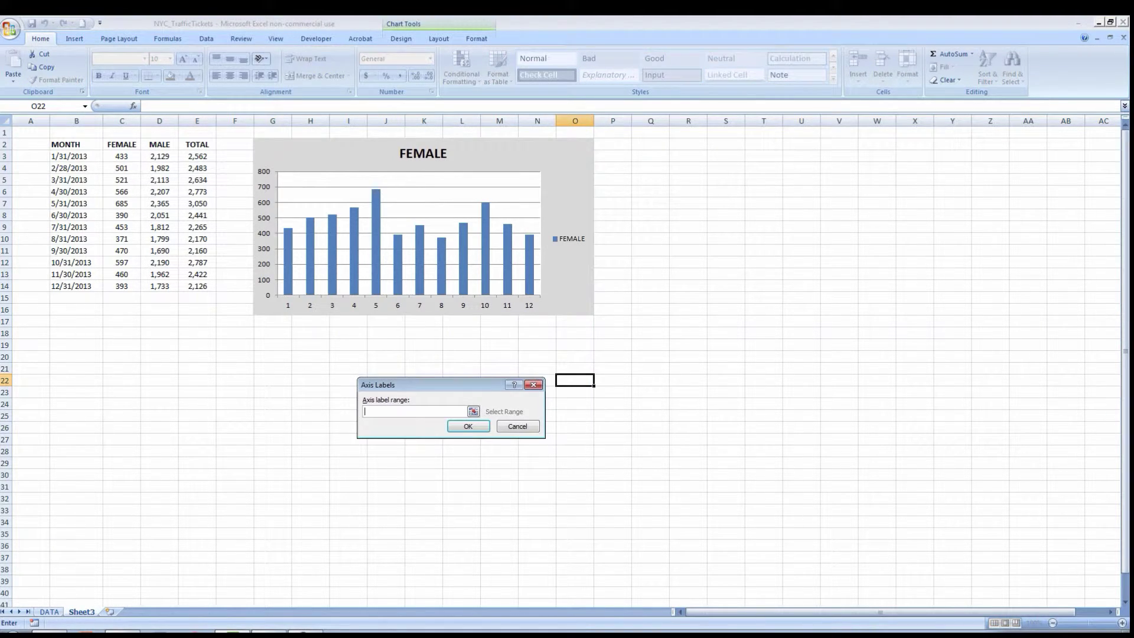
drag(95, 156, 94, 286)
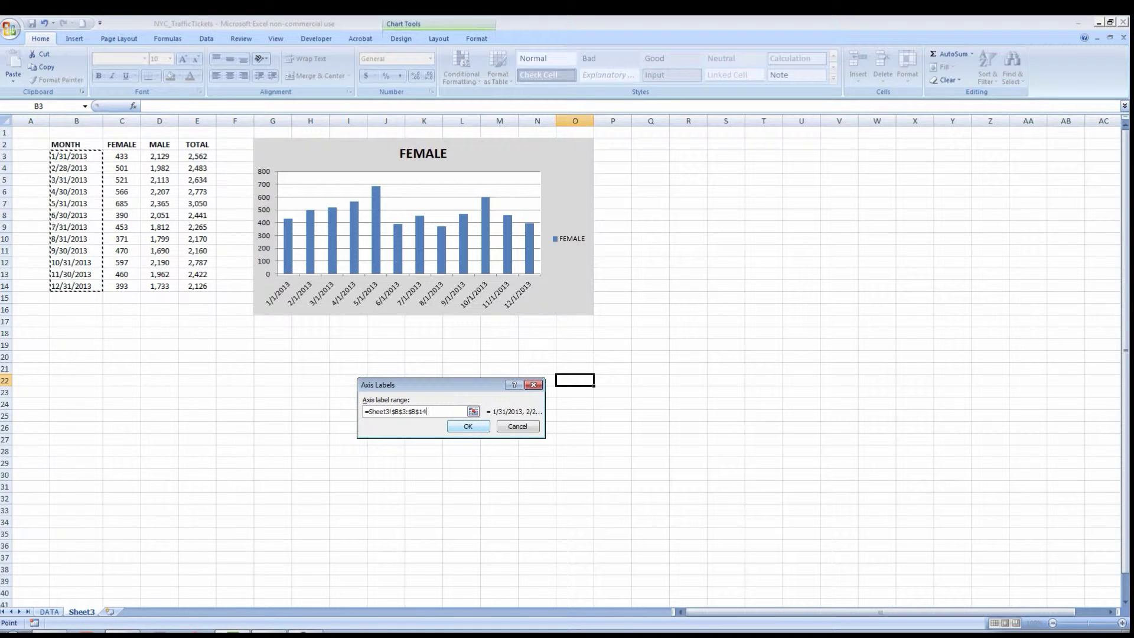
key(Return)
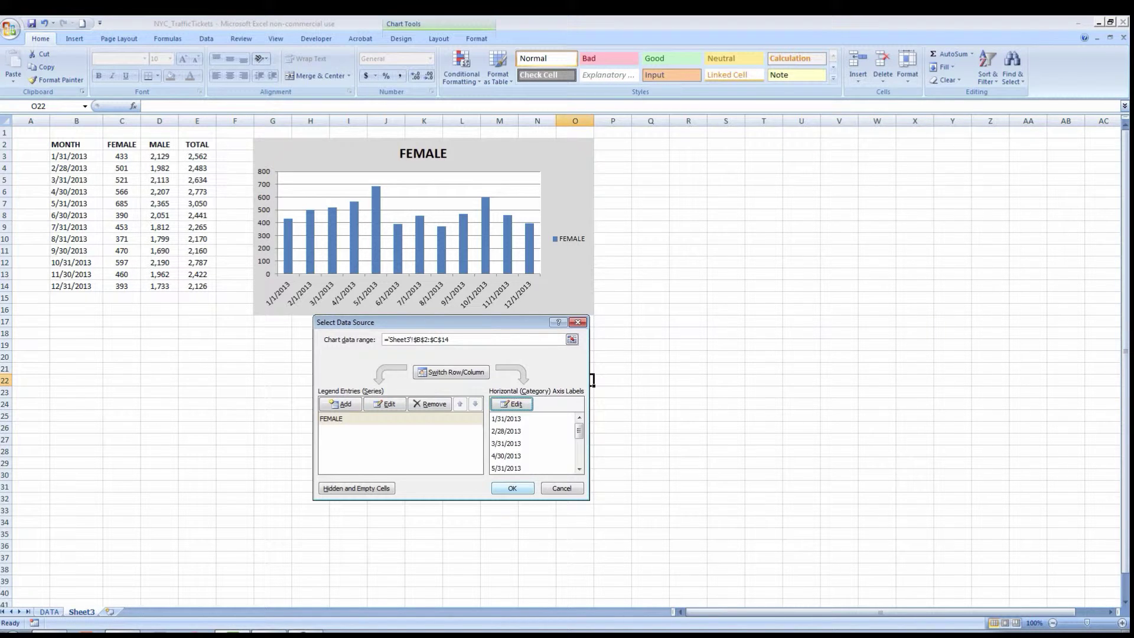
key(Return)
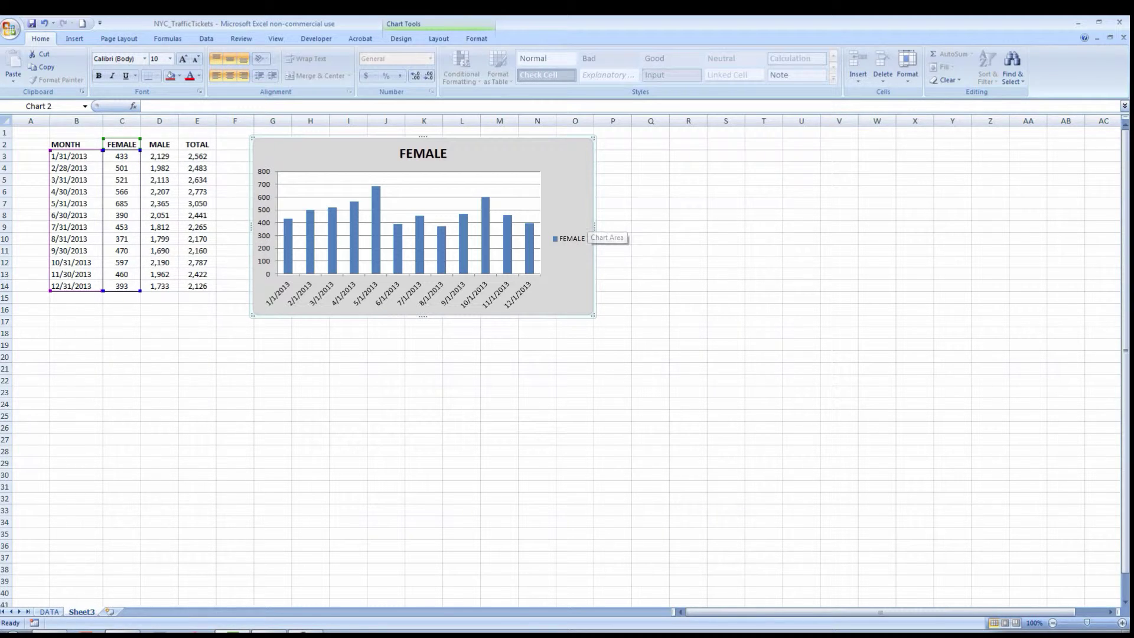
Step: Delete the chart's legend and its FEMALE title
click(570, 239)
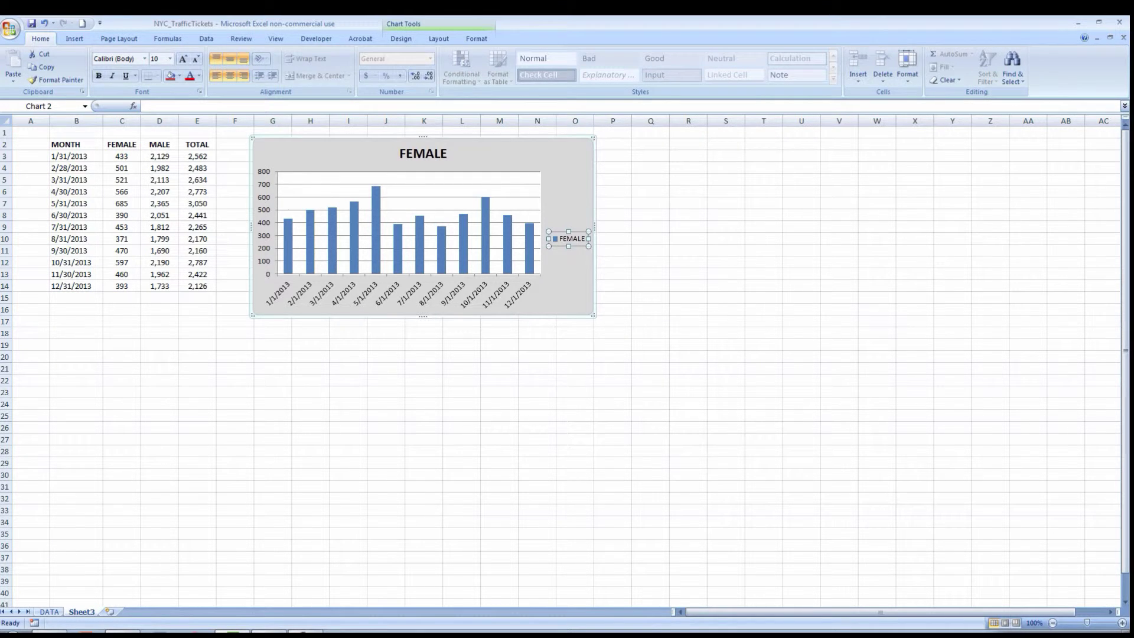
key(Delete)
click(423, 153)
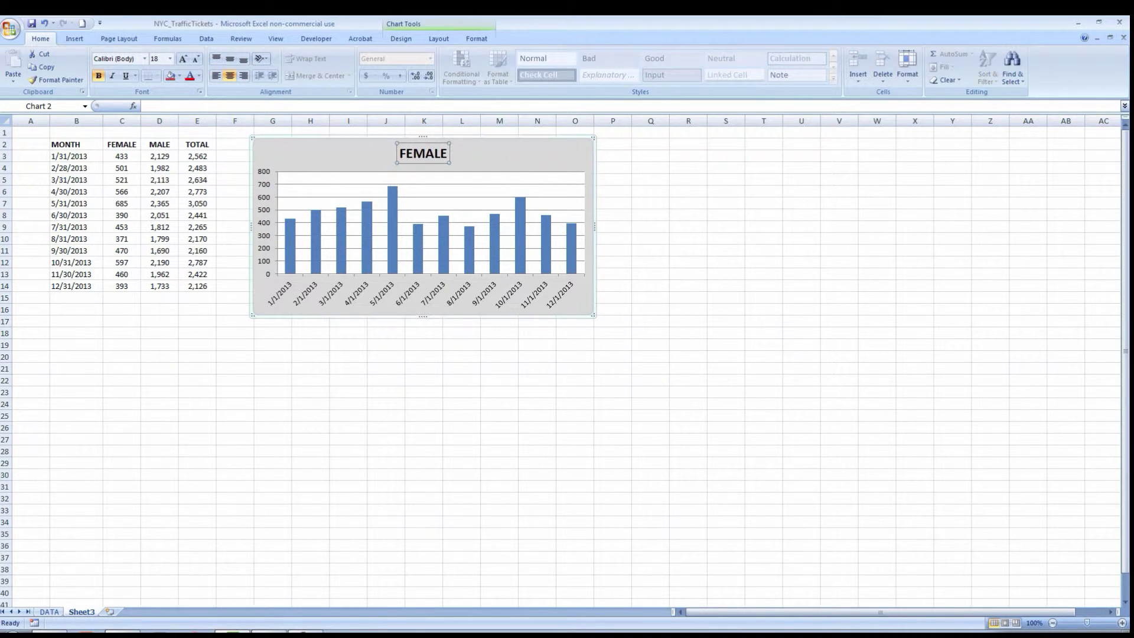
key(Delete)
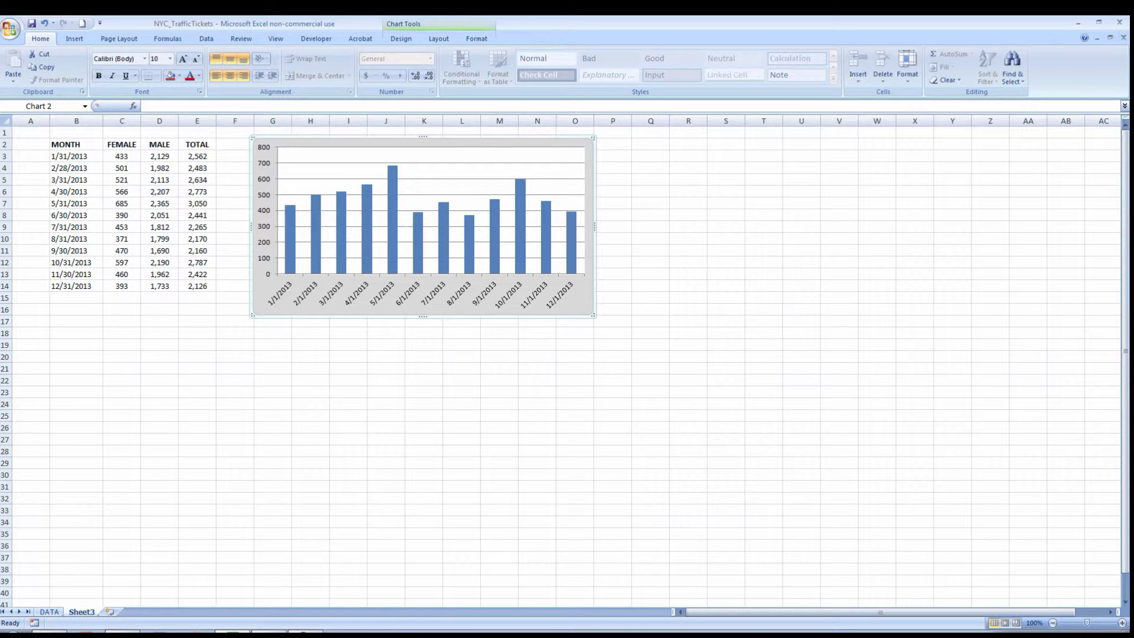
Step: Give the plot area a solid fill in White, Background 1, Darker 15%, matching the chart area
right_click(457, 187)
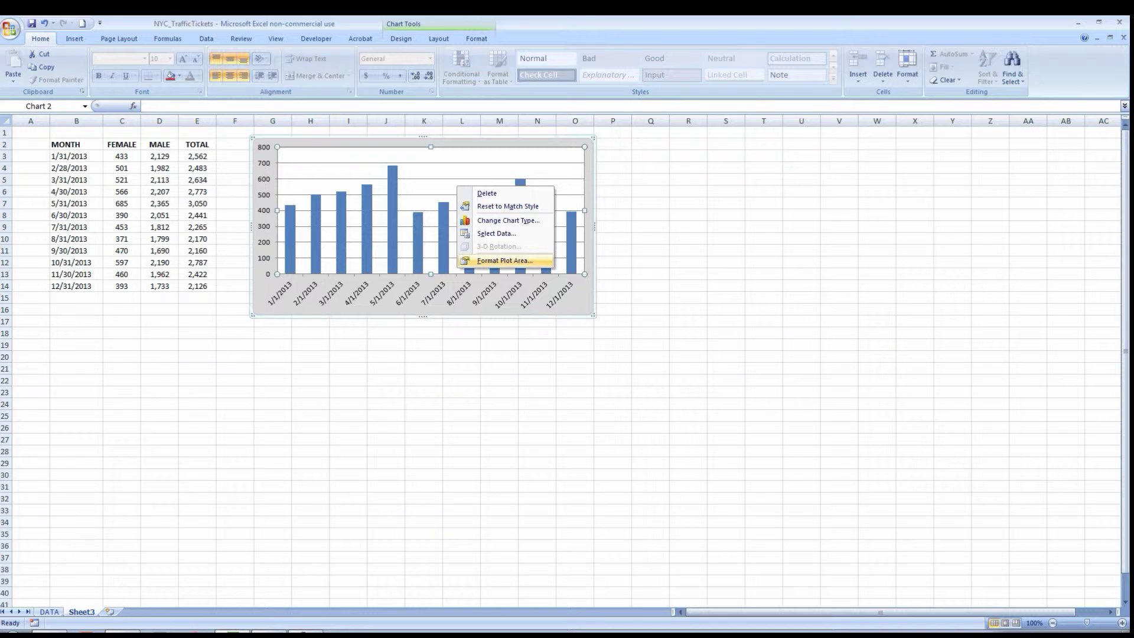
click(505, 260)
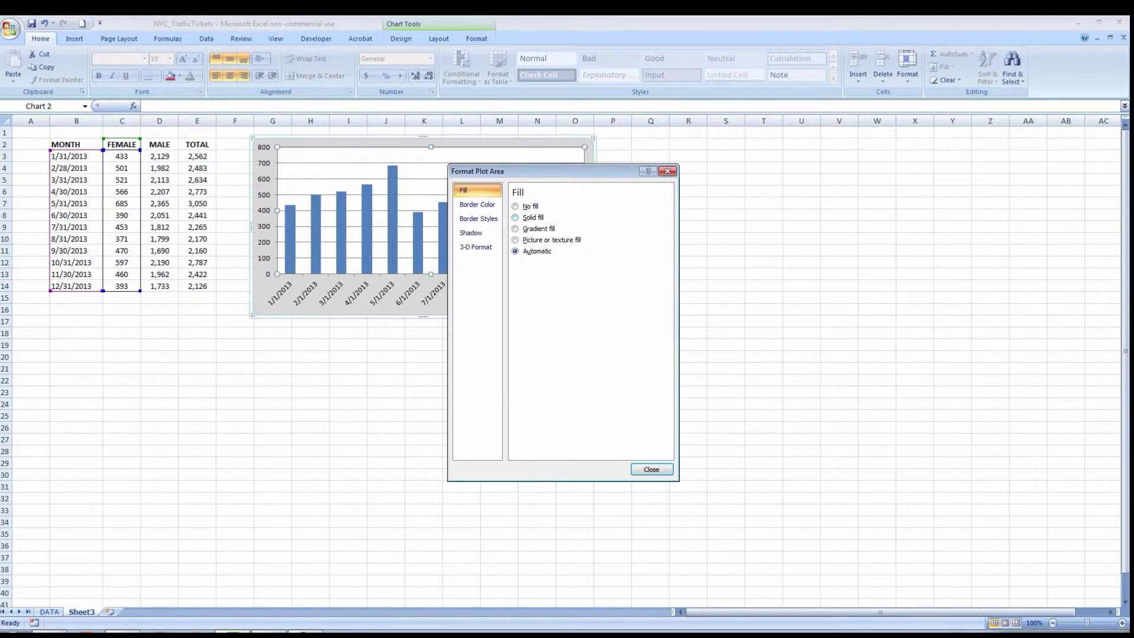
click(515, 218)
click(558, 265)
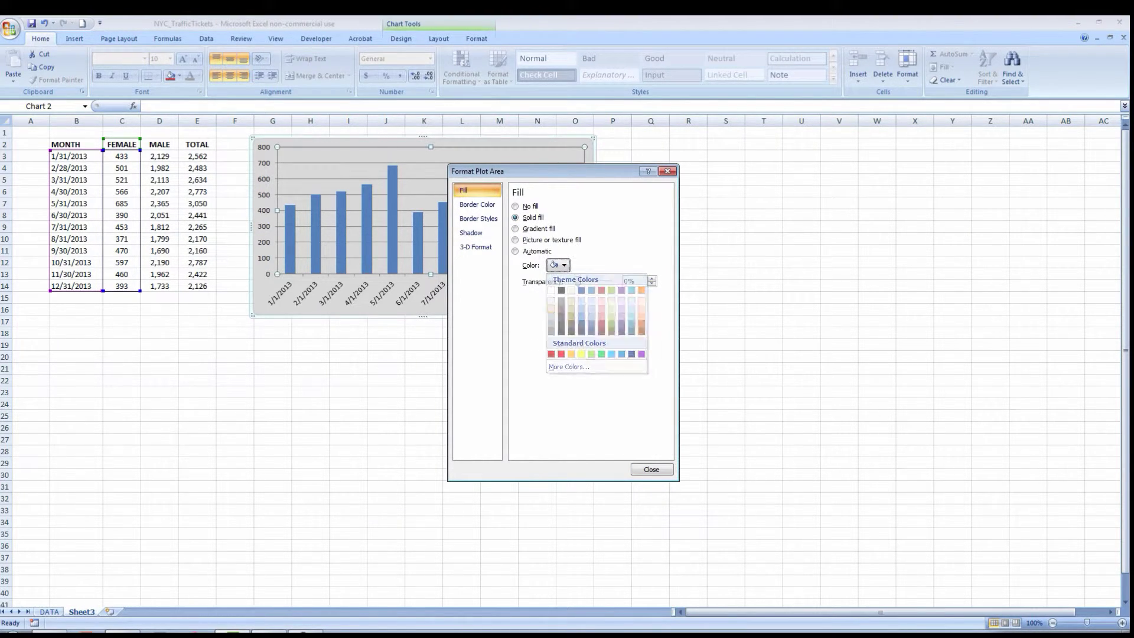
click(551, 308)
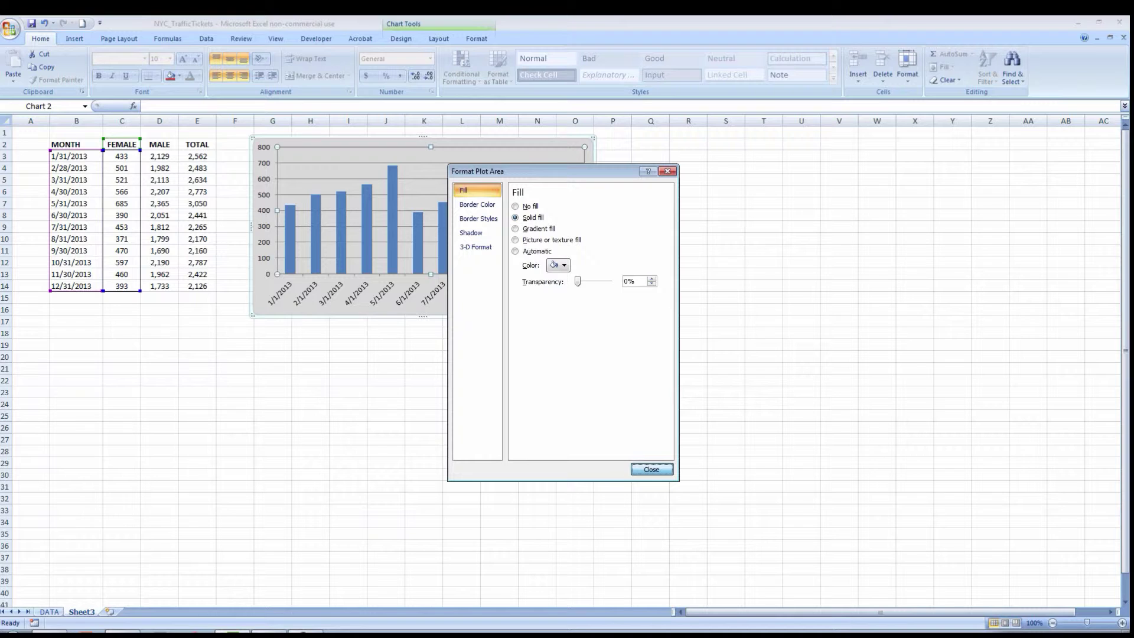
click(652, 470)
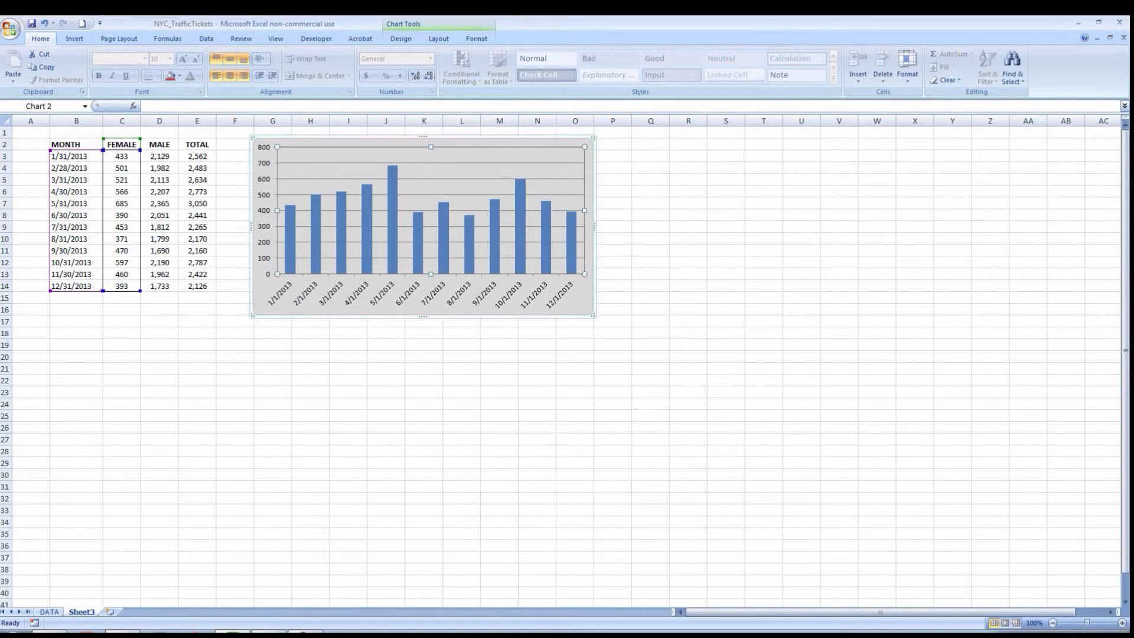
Step: Change the font color of the chart's vertical and horizontal axis labels to Black, Text 1, Lighter 35%
click(650, 392)
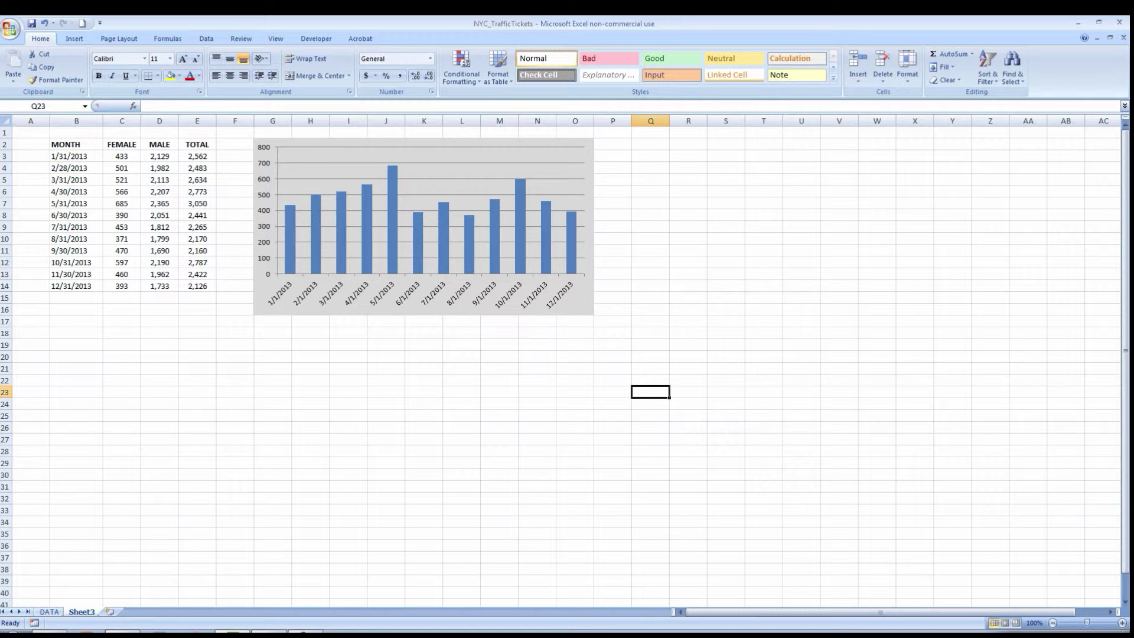
click(265, 211)
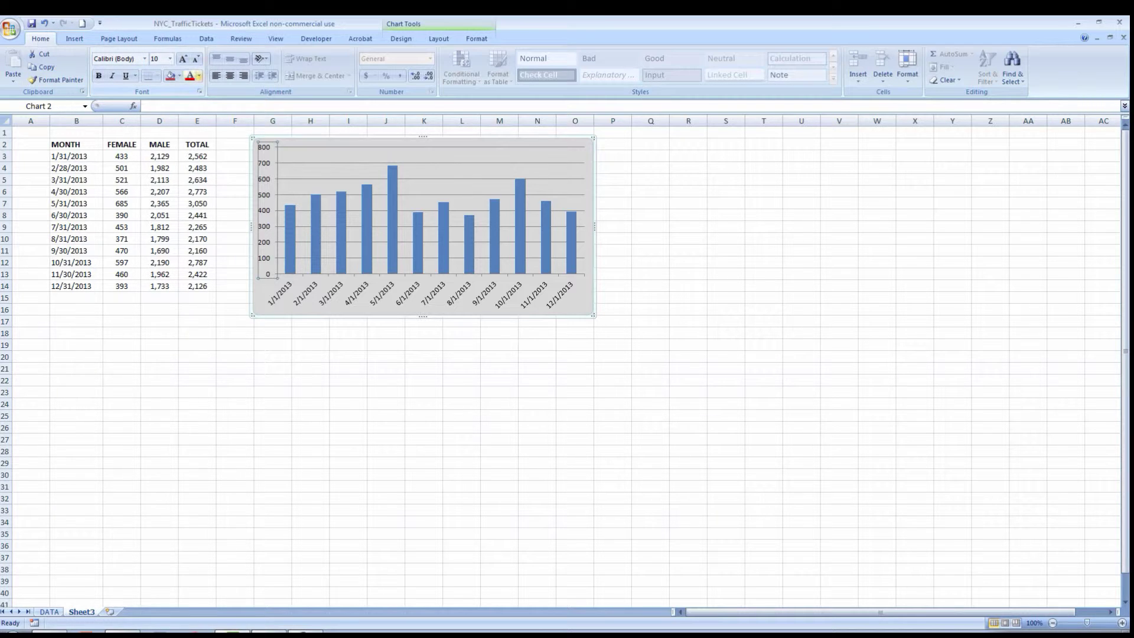
click(199, 75)
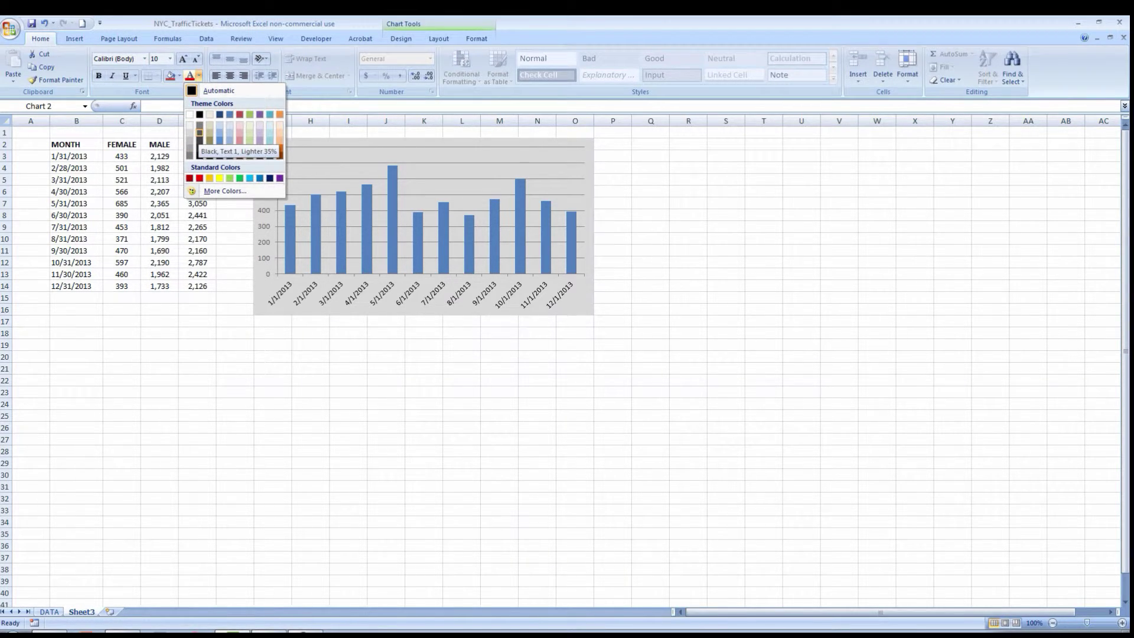
click(199, 133)
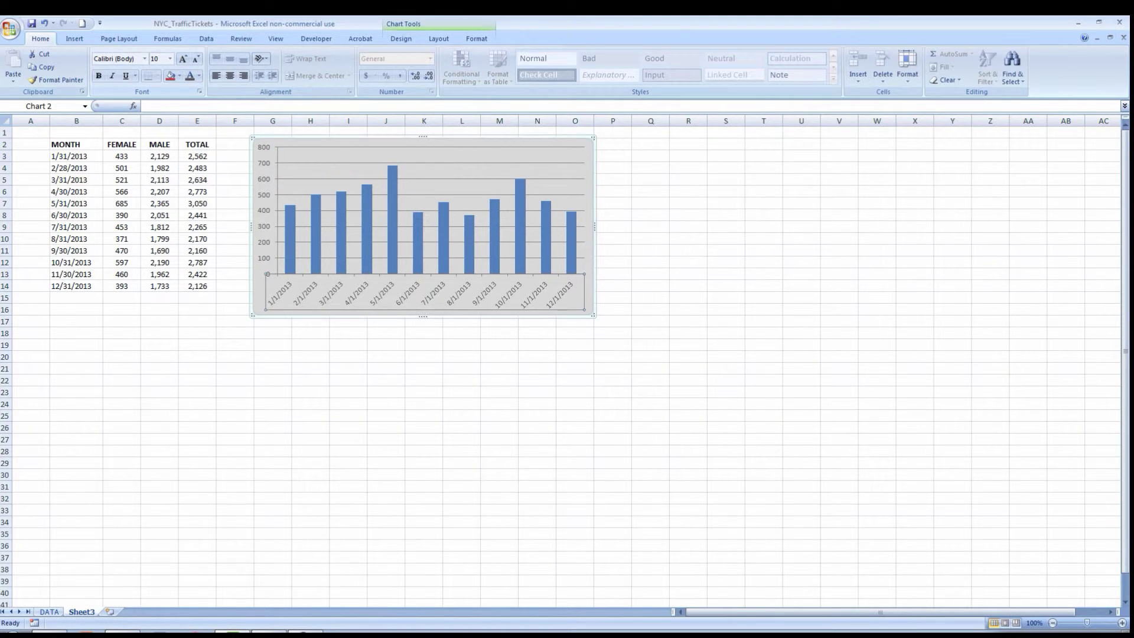
click(499, 392)
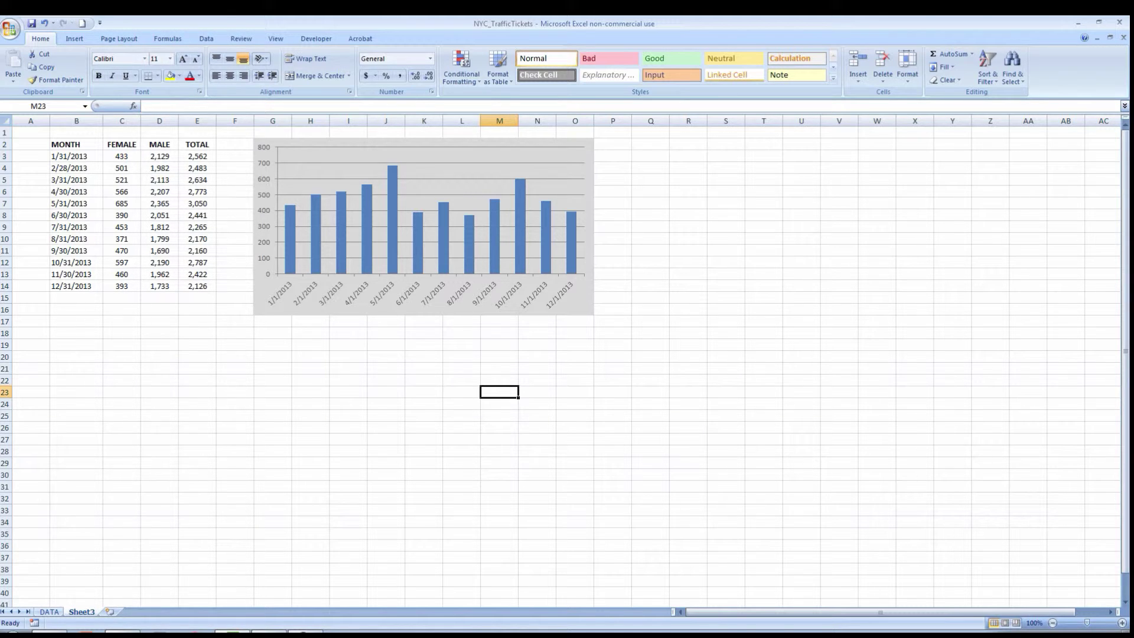
Step: Remove the line of the chart's vertical axis by setting its line color to No line
click(264, 211)
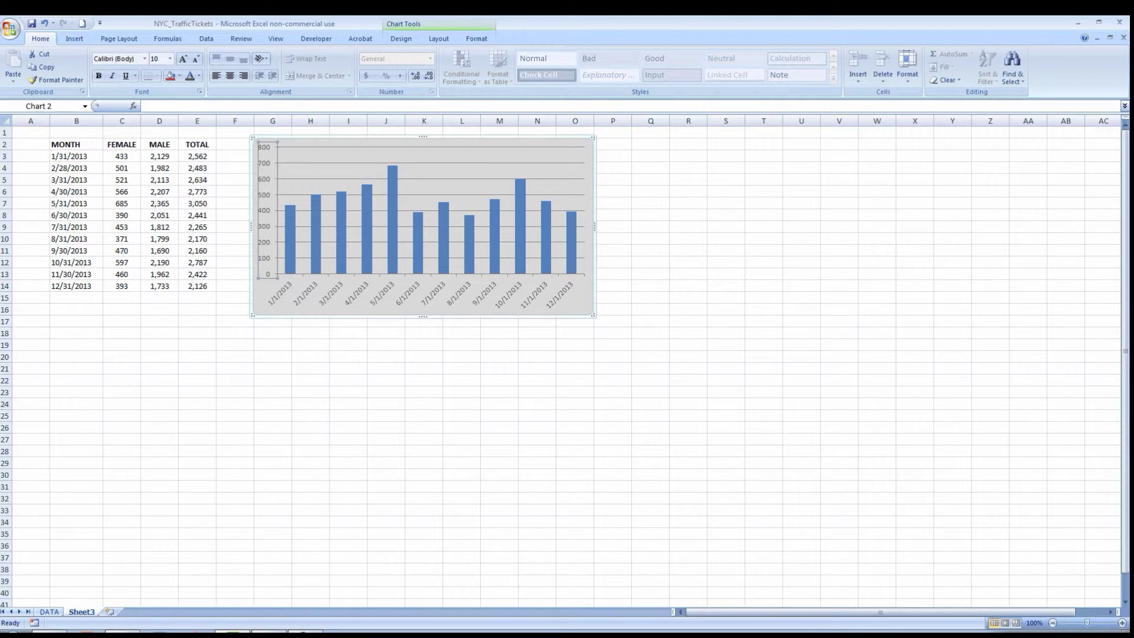
right_click(277, 190)
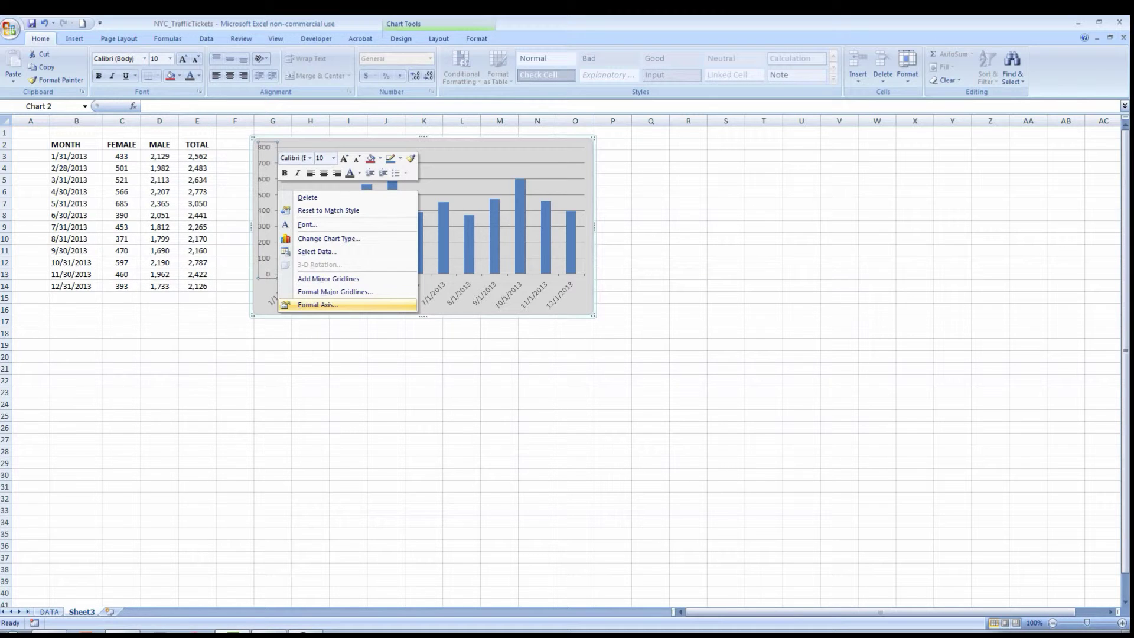
click(318, 305)
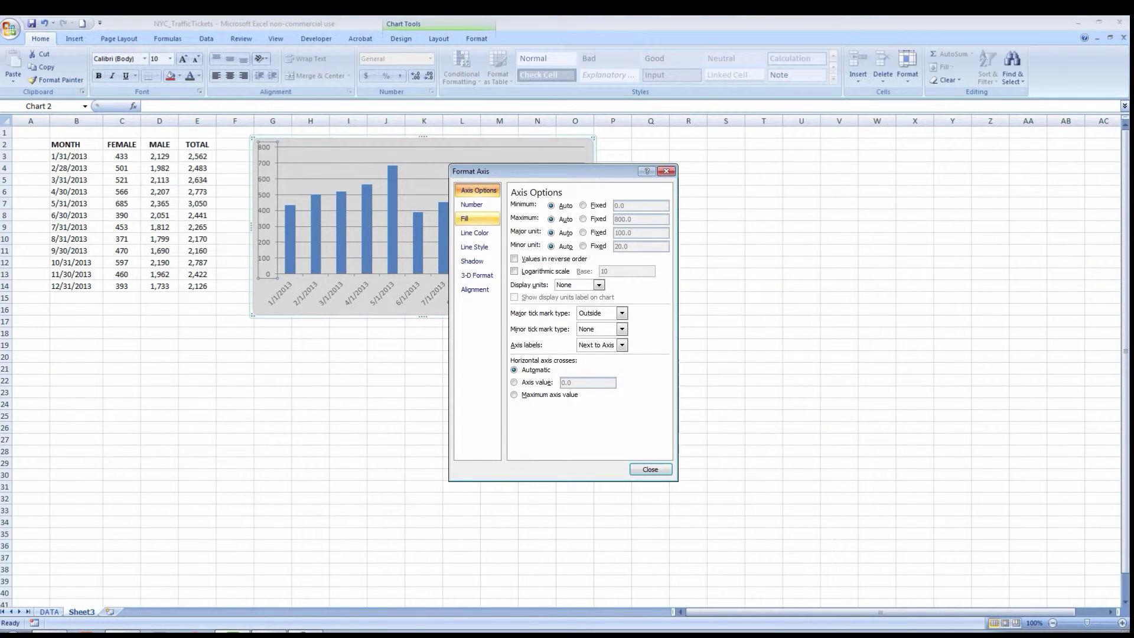
click(474, 233)
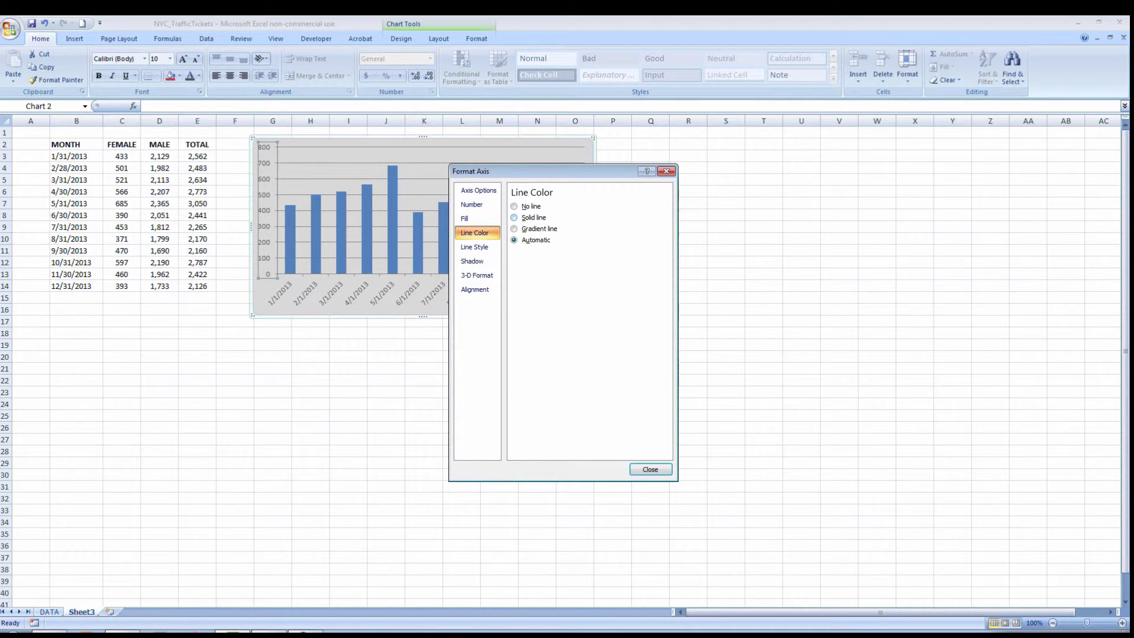
click(523, 206)
click(650, 469)
click(537, 380)
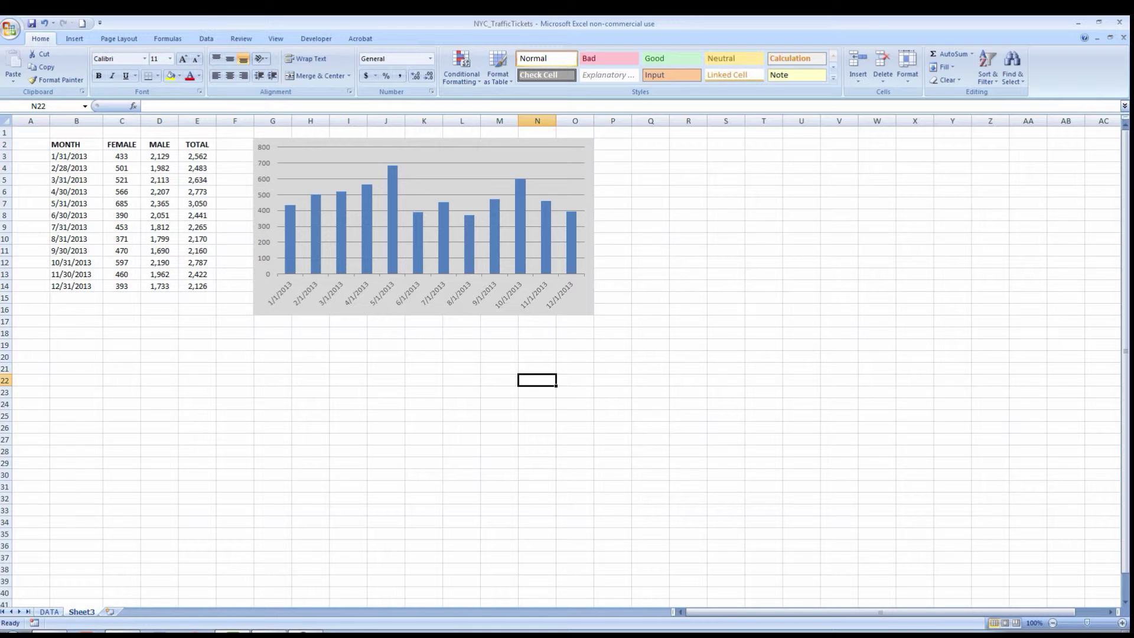
Step: Add a second data series to the chart with its name from D2 (MALE) and its values from D3:D14
click(265, 211)
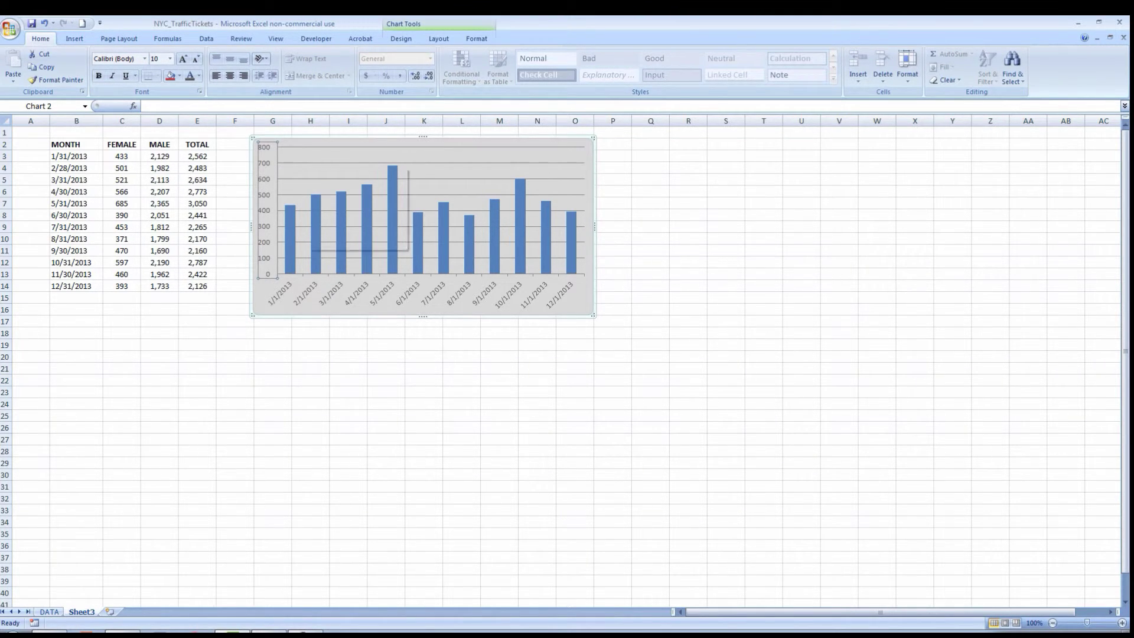
right_click(310, 169)
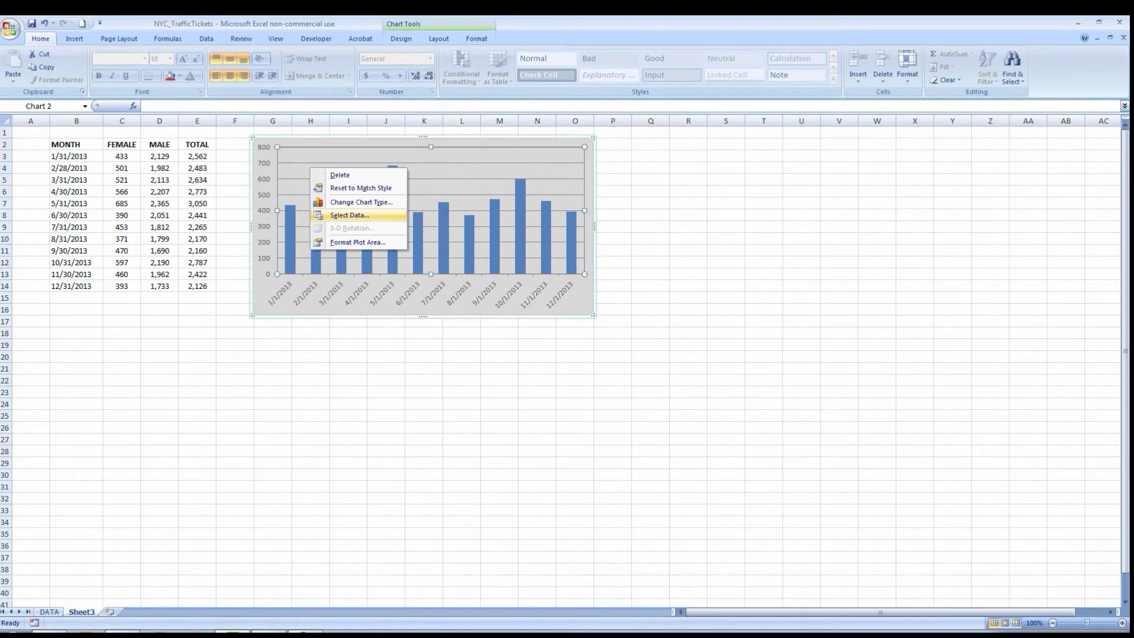
click(349, 215)
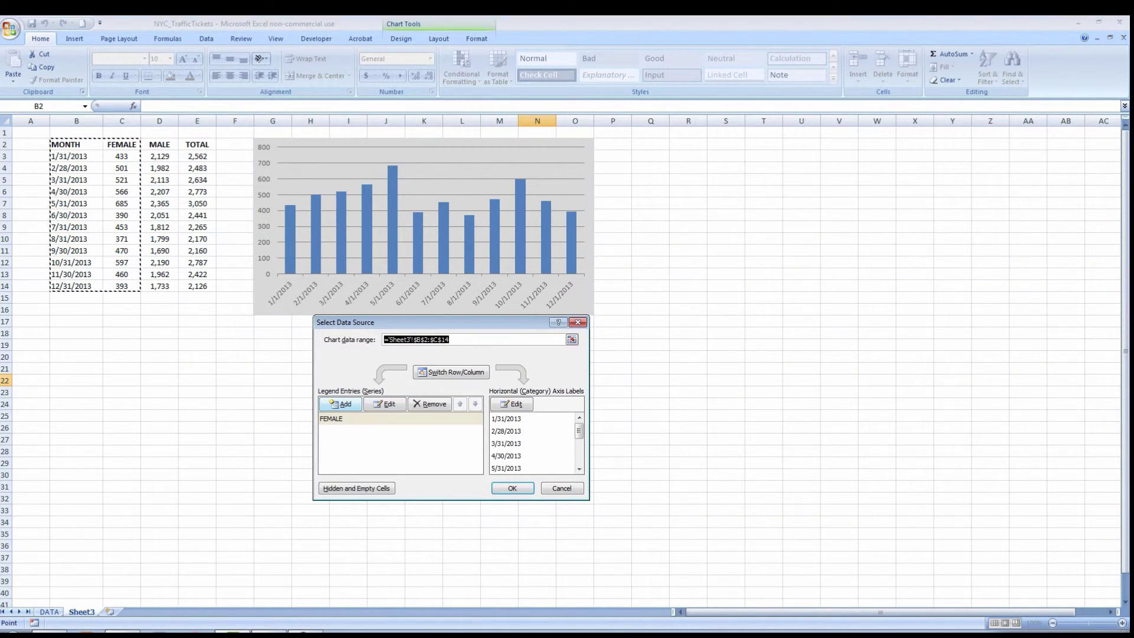
click(340, 404)
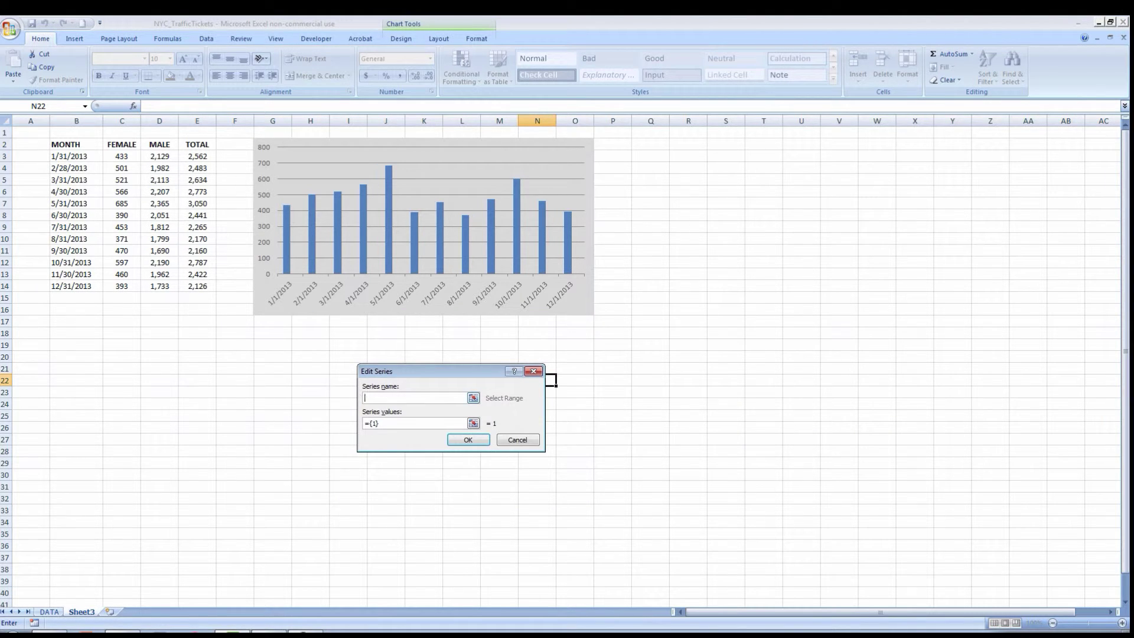
click(160, 145)
click(474, 423)
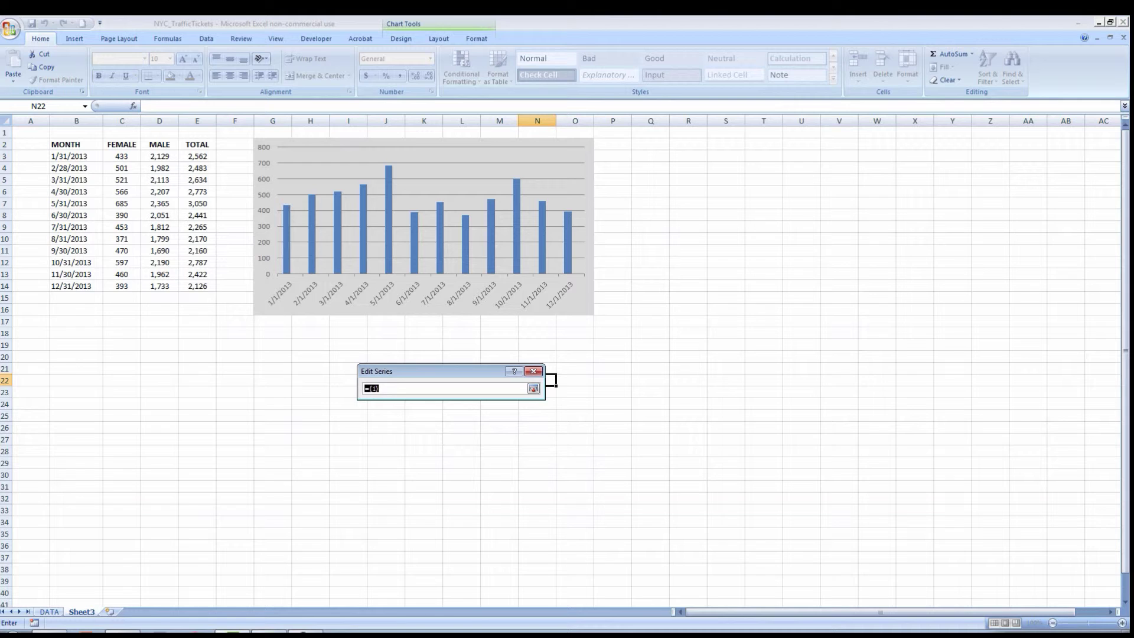
drag(159, 156, 160, 286)
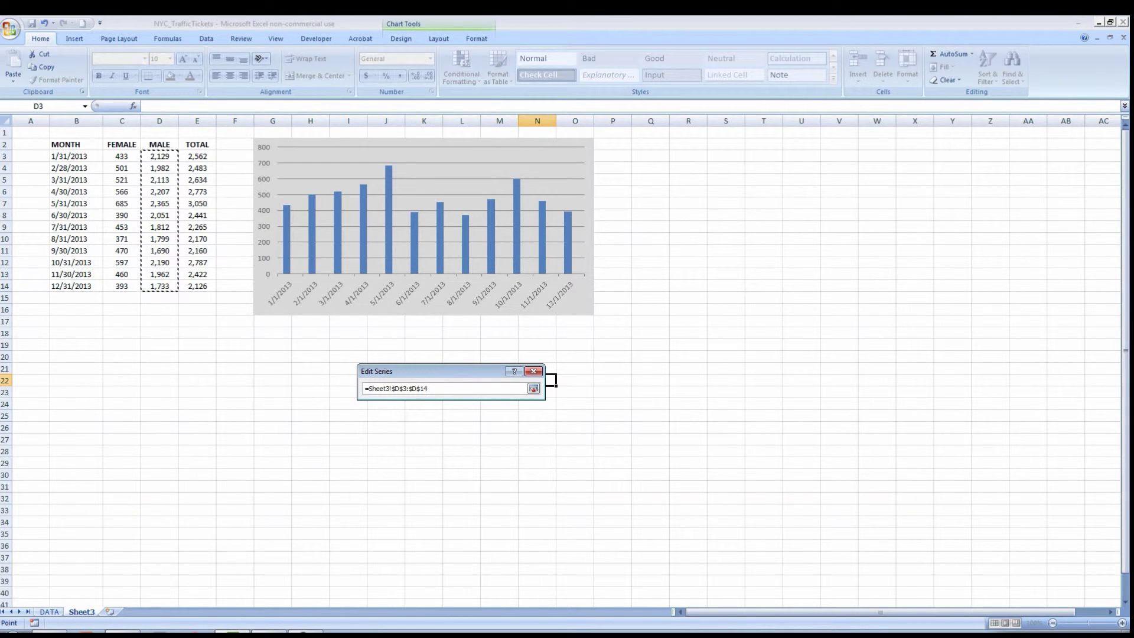
key(Return)
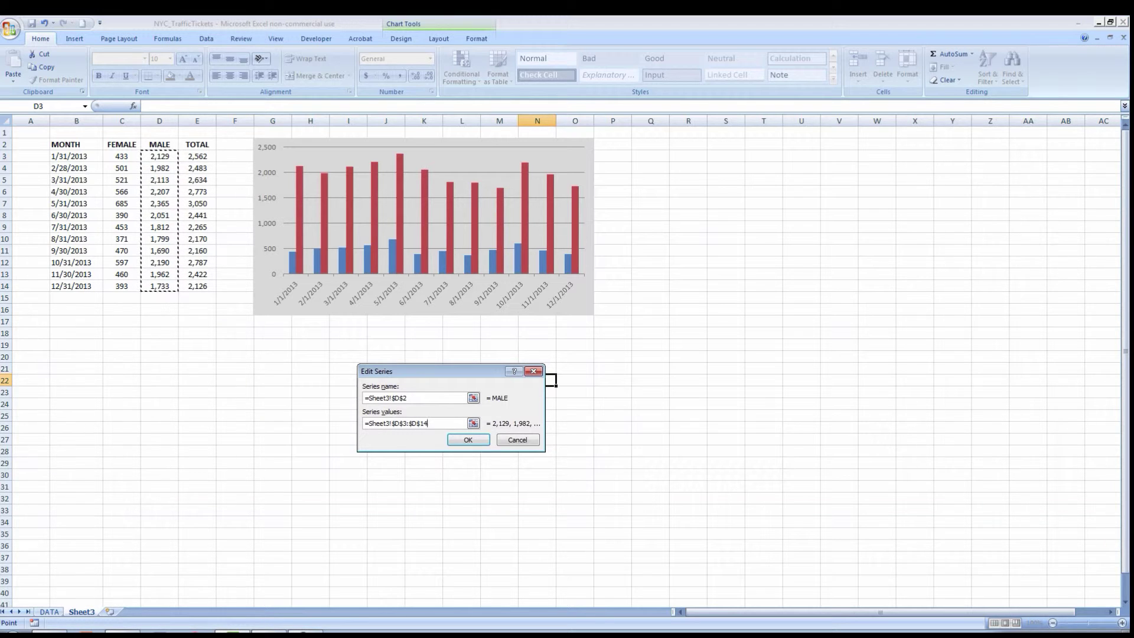
key(Tab)
key(Return)
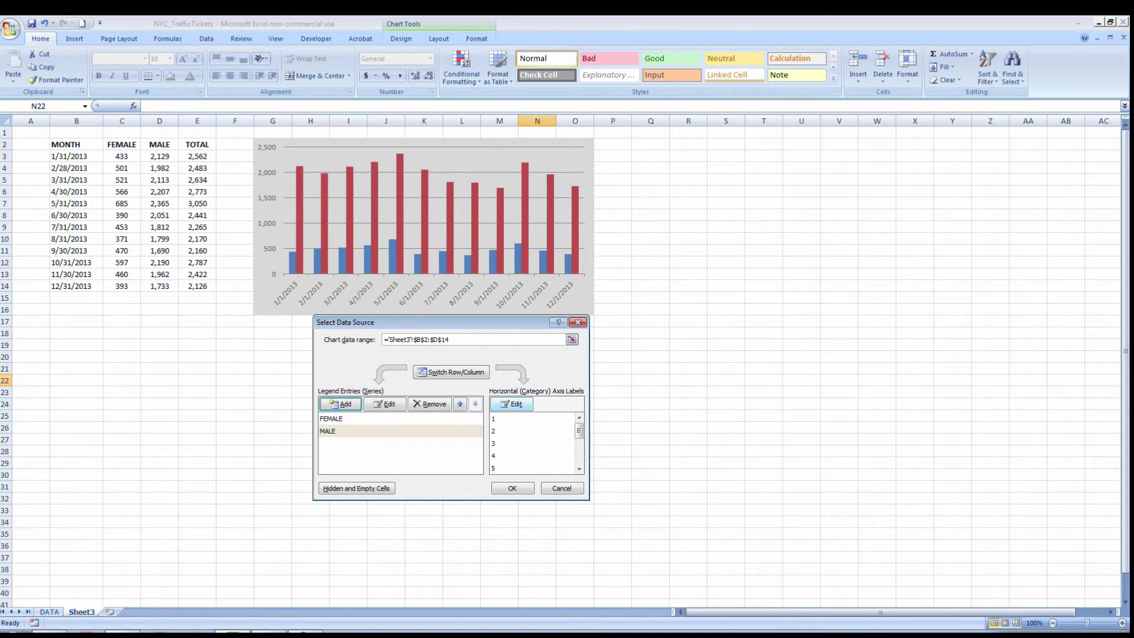
Step: Set the horizontal axis labels to the month dates in B3:B14 again and accept the two-series data source
click(511, 404)
drag(82, 156, 89, 286)
key(Return)
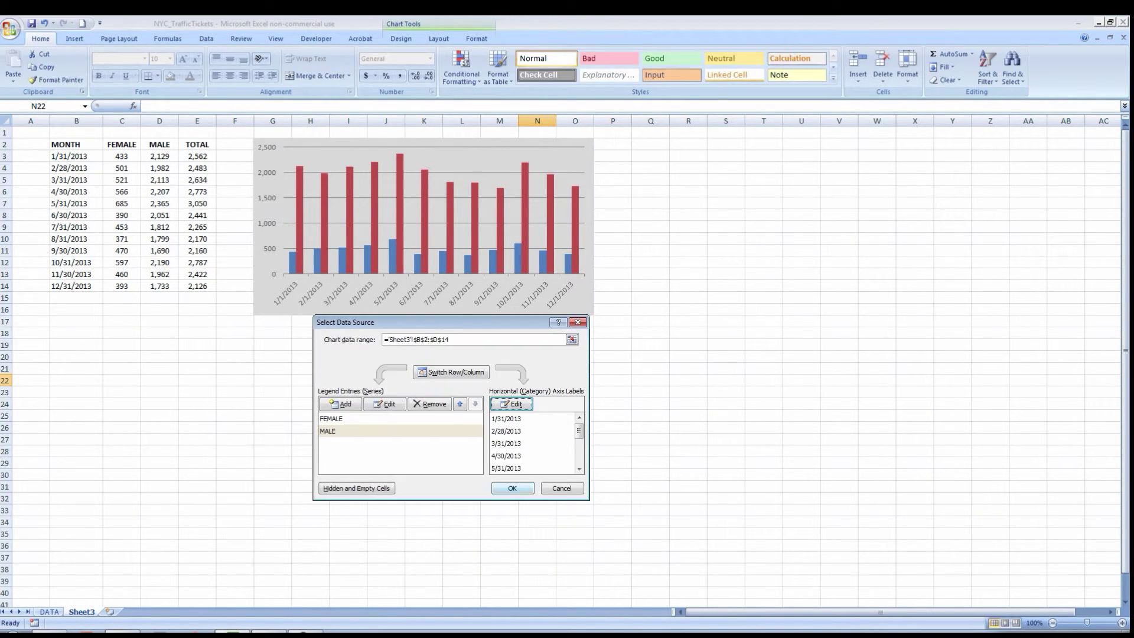
key(Return)
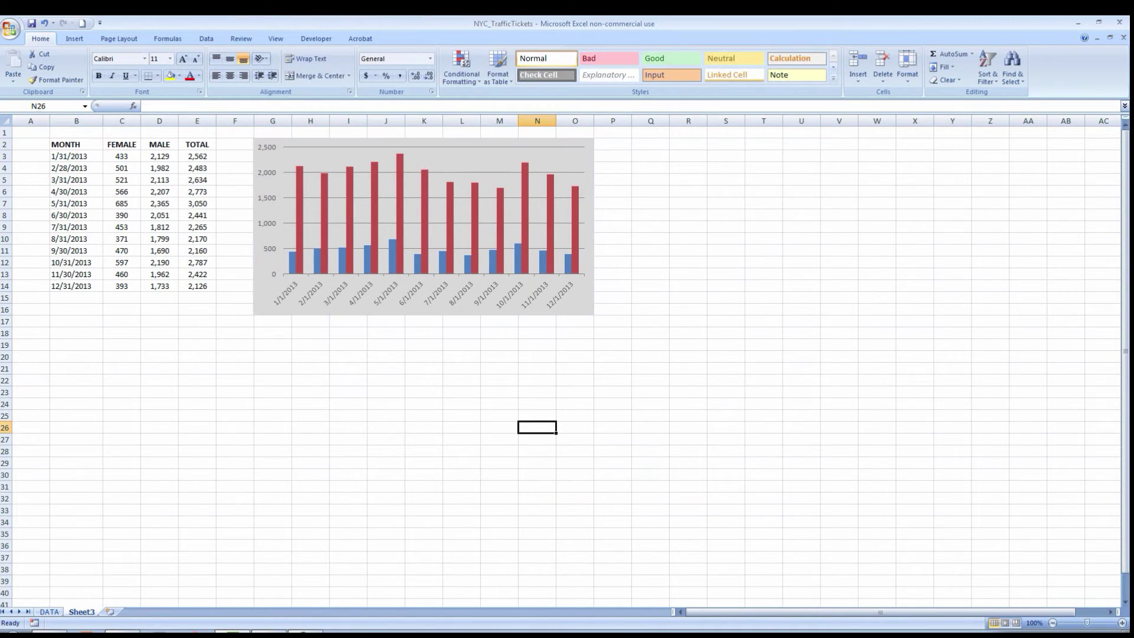
Step: Format the chart's major gridlines as solid lines in a light grey theme color
right_click(439, 199)
click(462, 487)
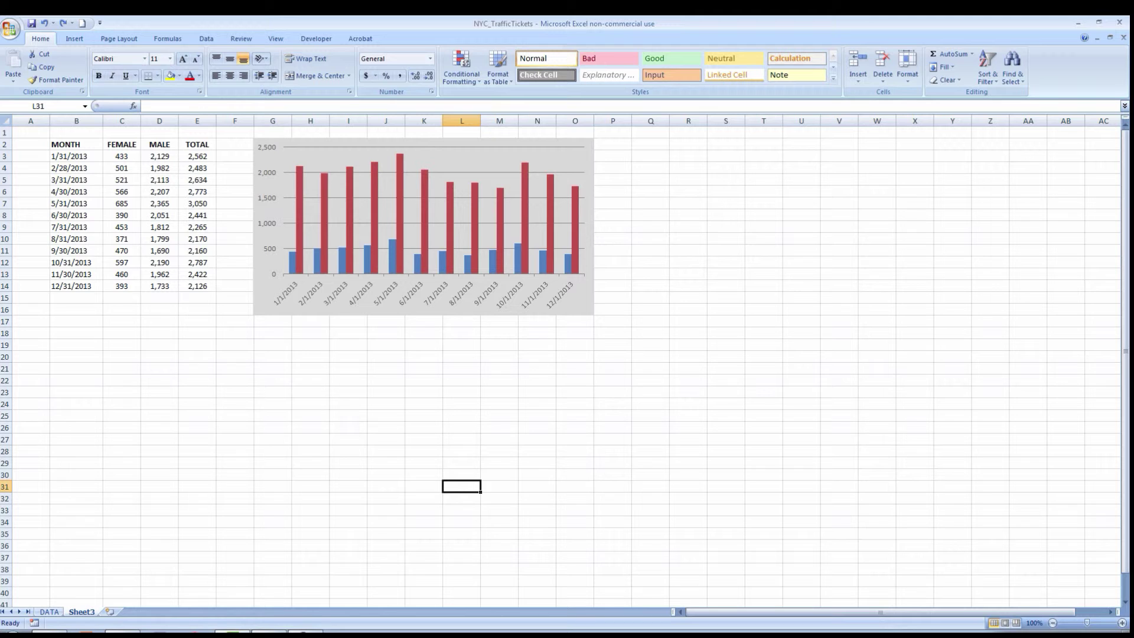
right_click(441, 224)
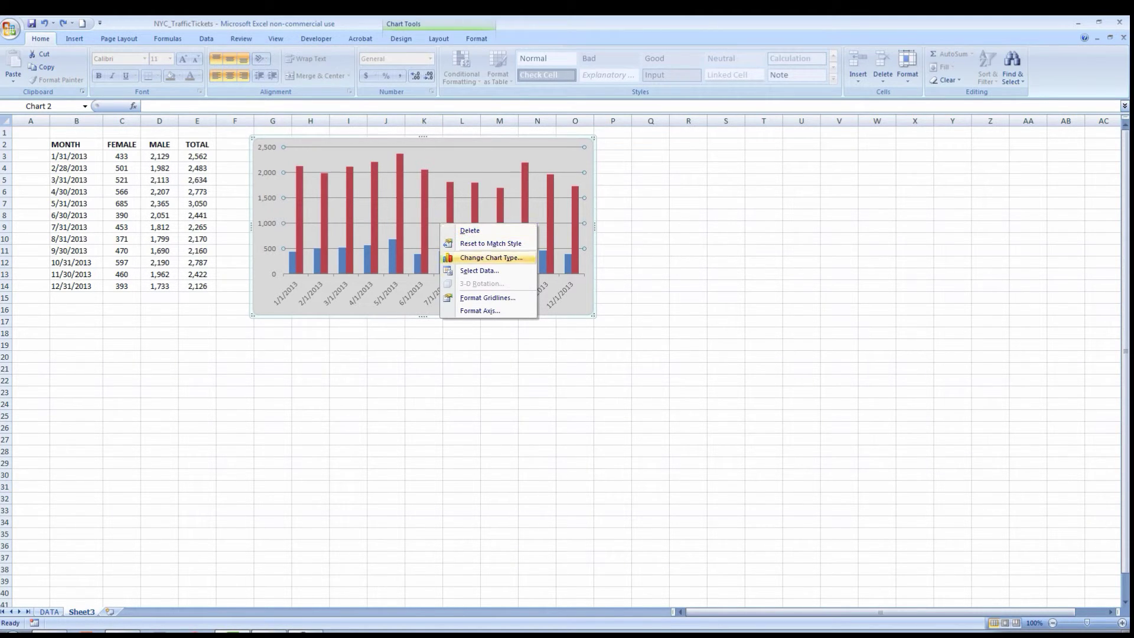
click(487, 297)
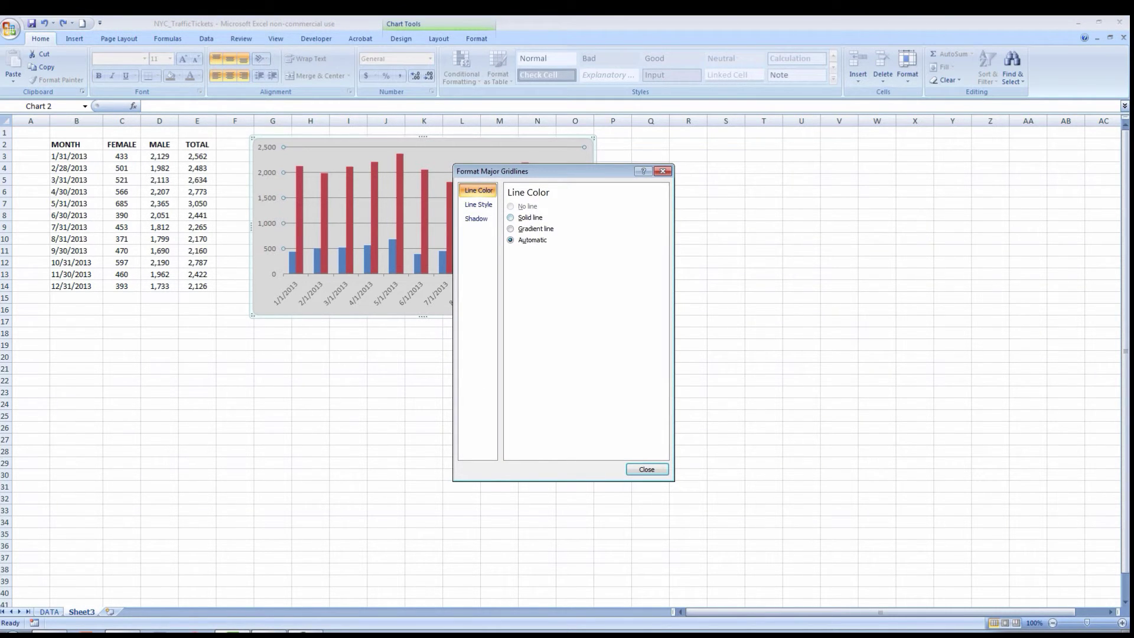
click(511, 217)
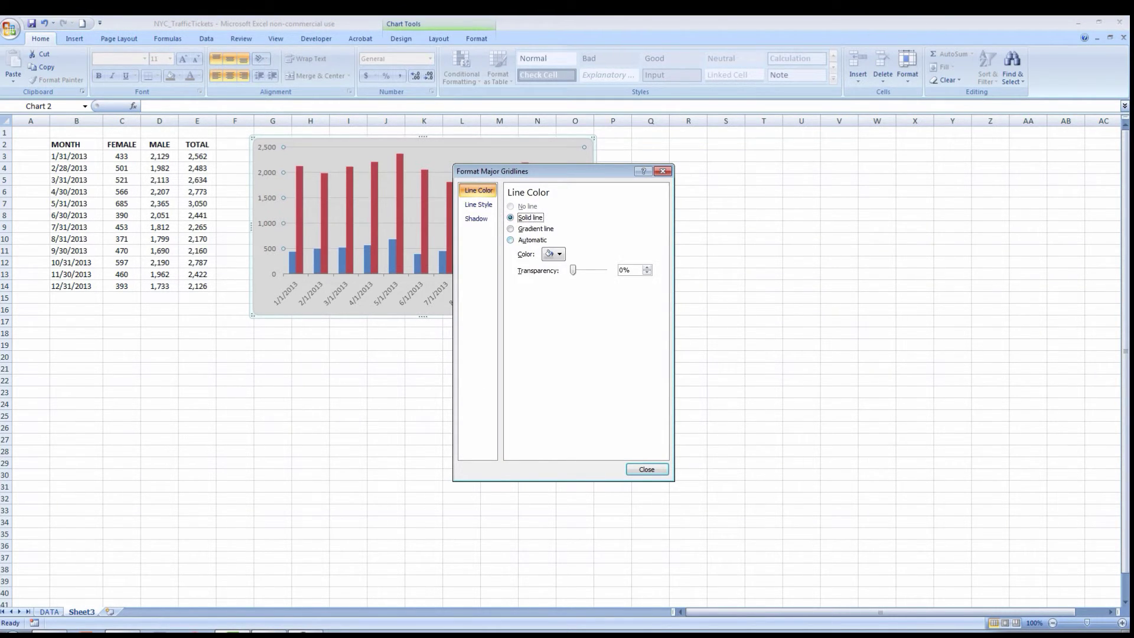
click(554, 254)
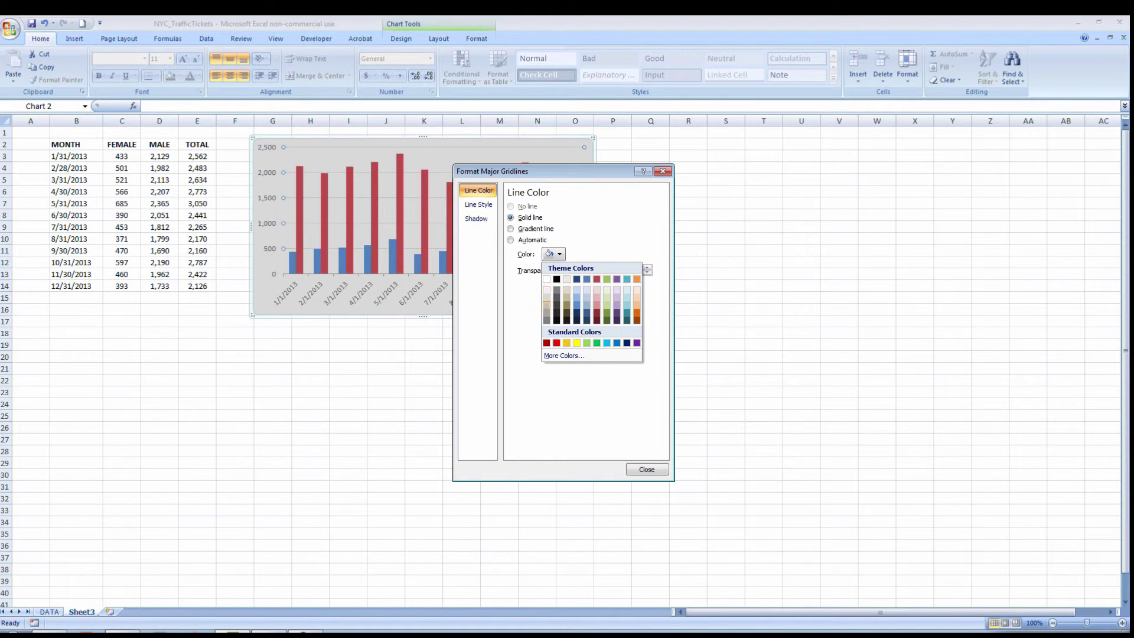
click(547, 305)
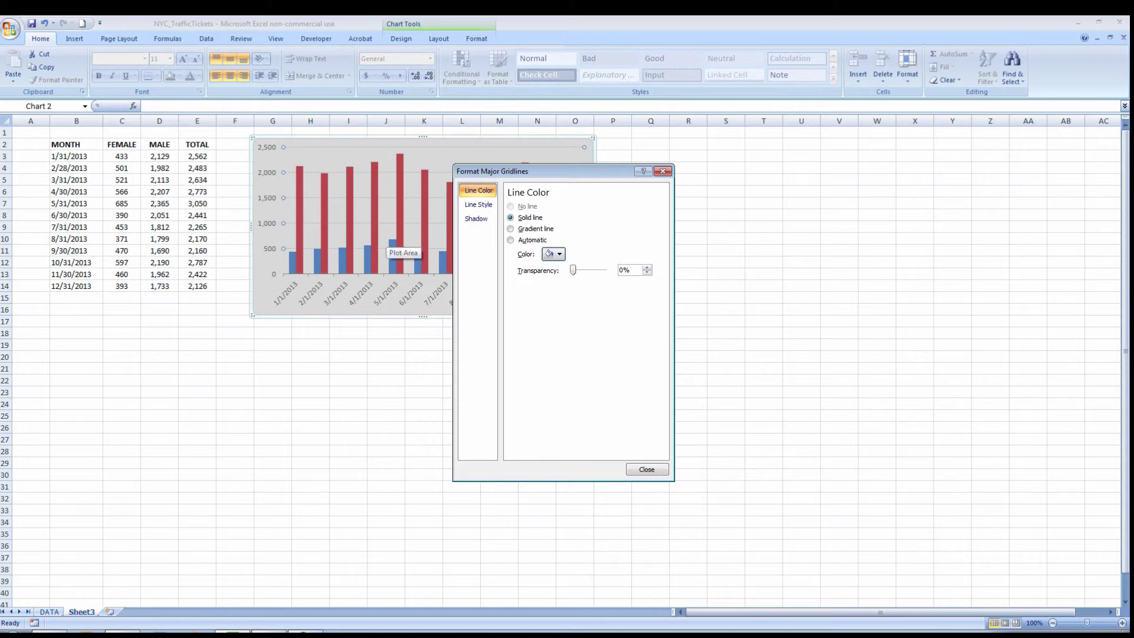
click(647, 469)
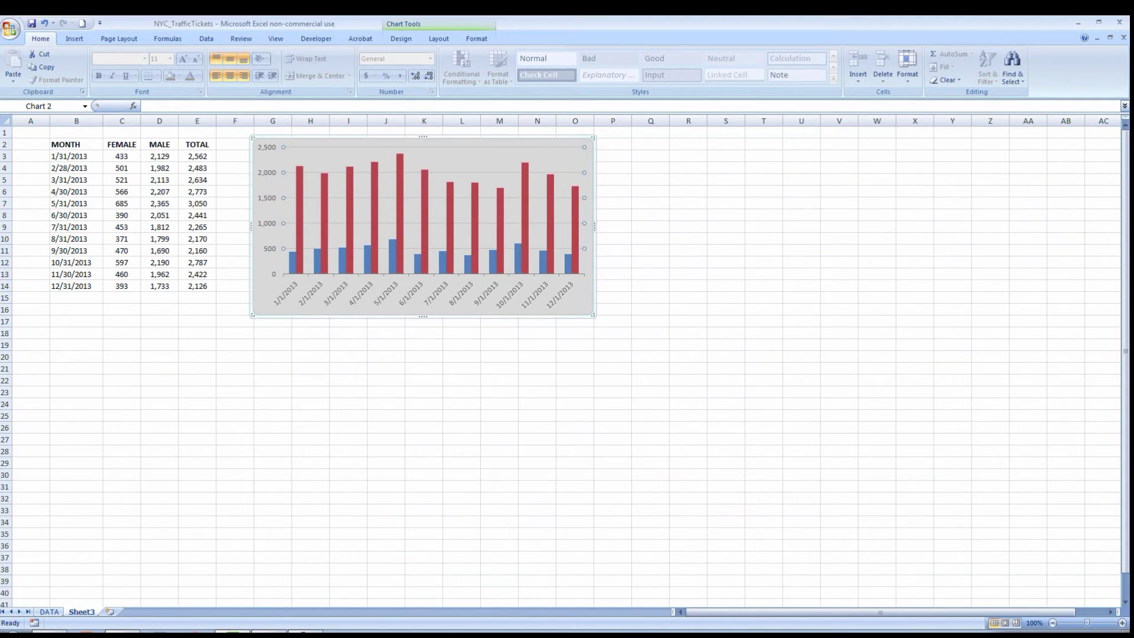
click(613, 368)
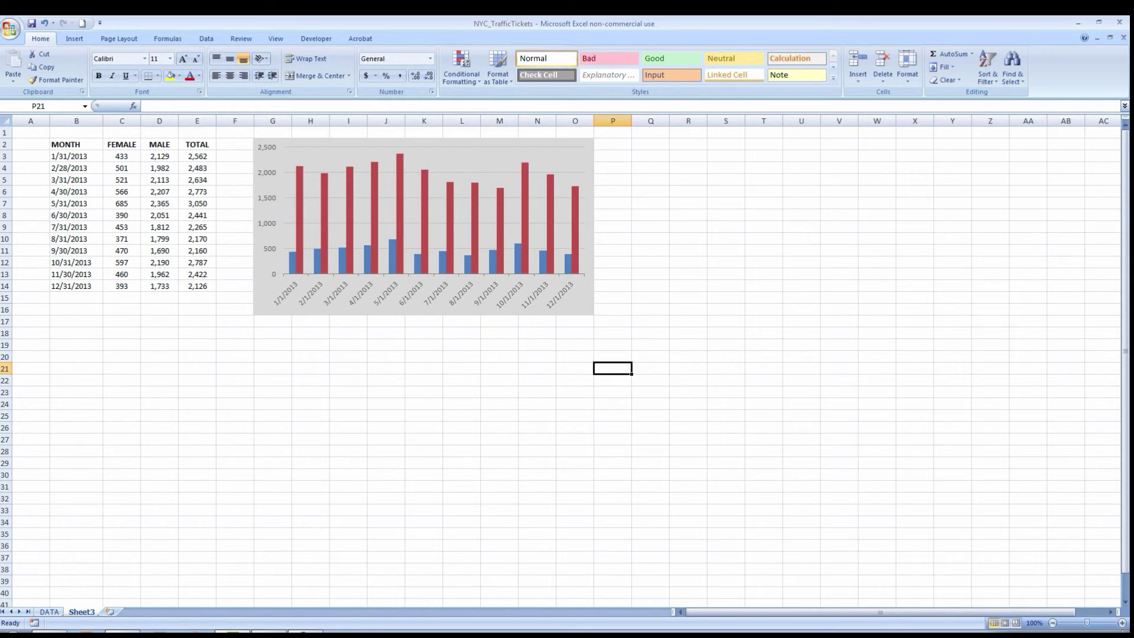
Step: Give the FEMALE columns a solid fill in the standard Light Blue color
click(499, 356)
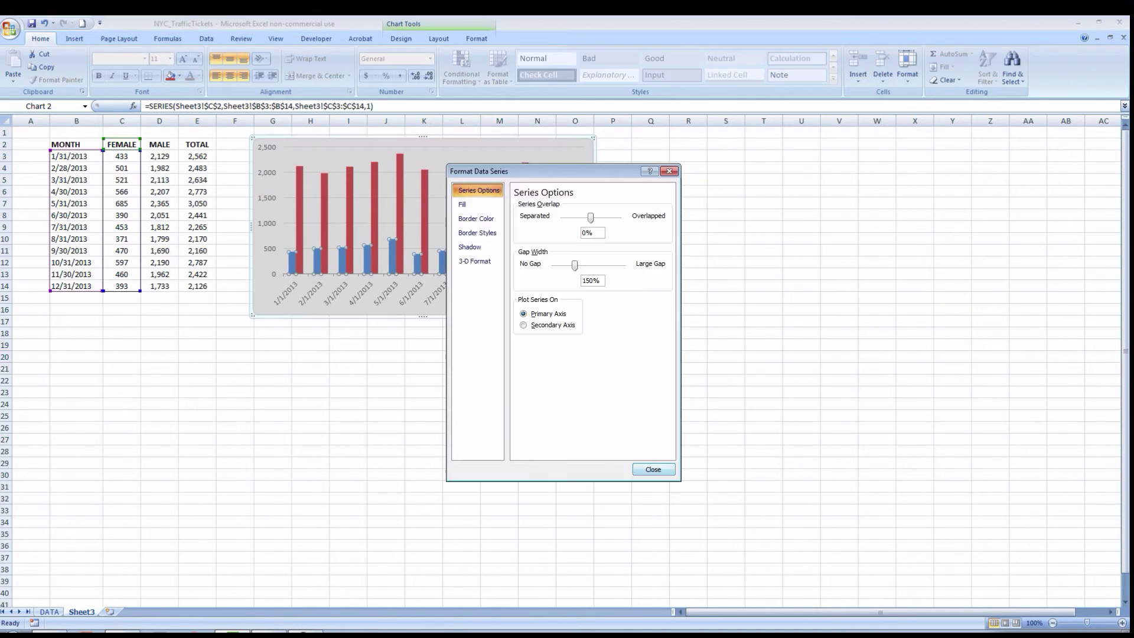
click(654, 468)
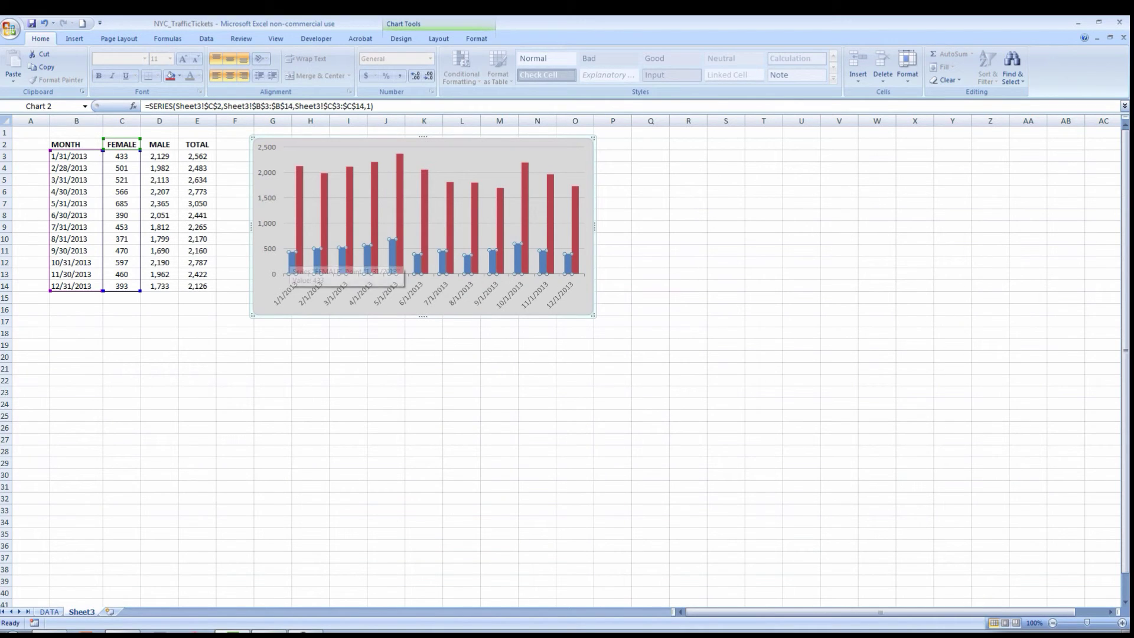
right_click(291, 262)
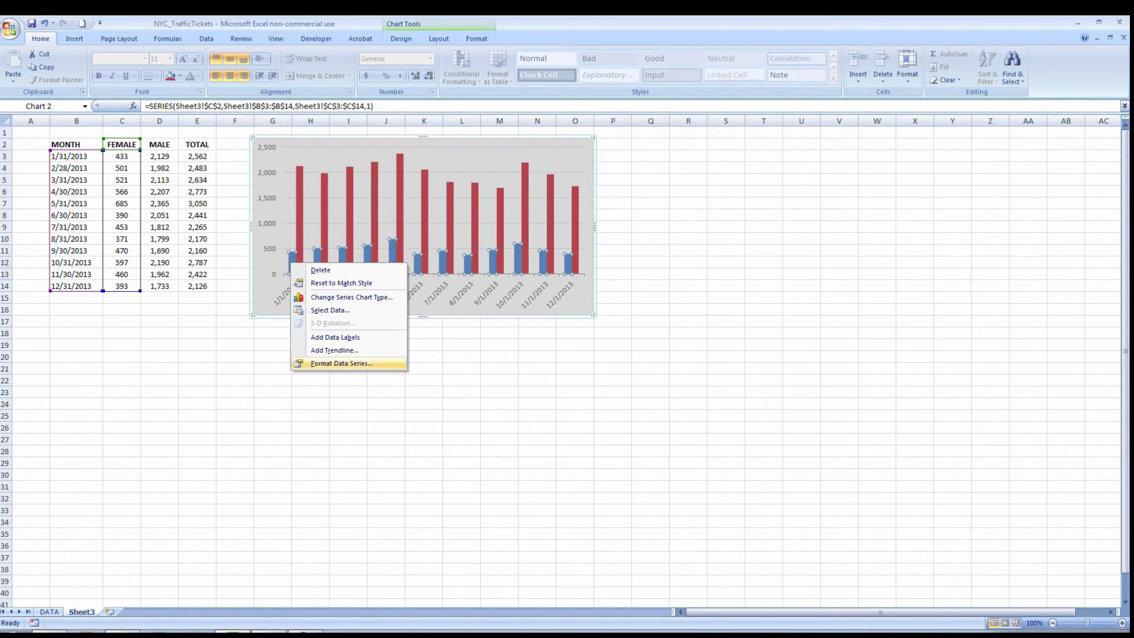
click(341, 363)
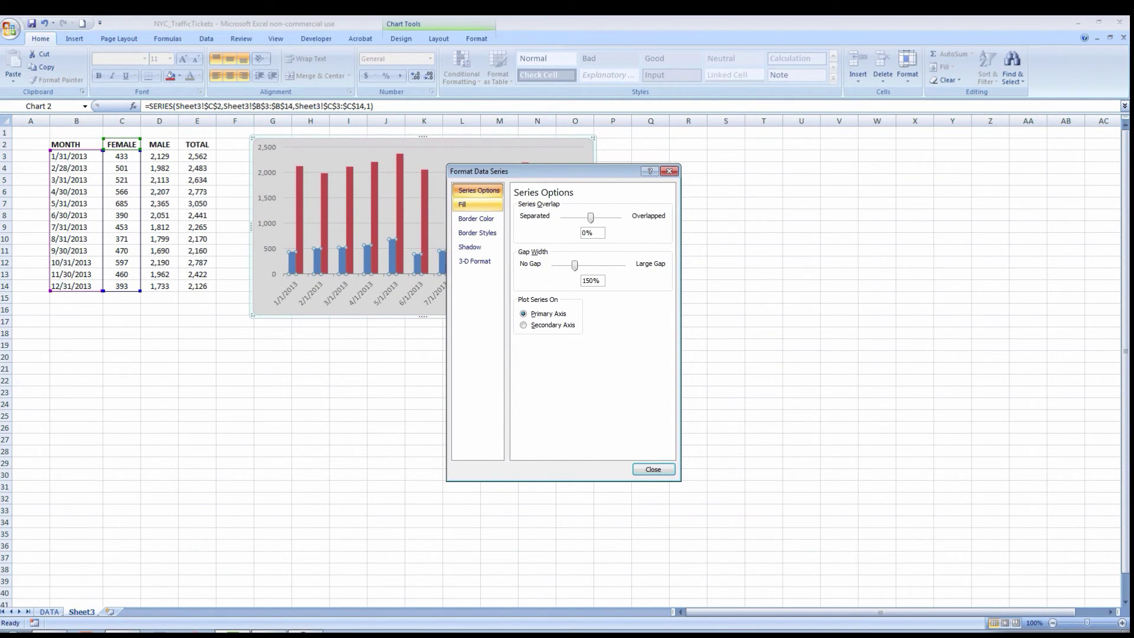
click(477, 204)
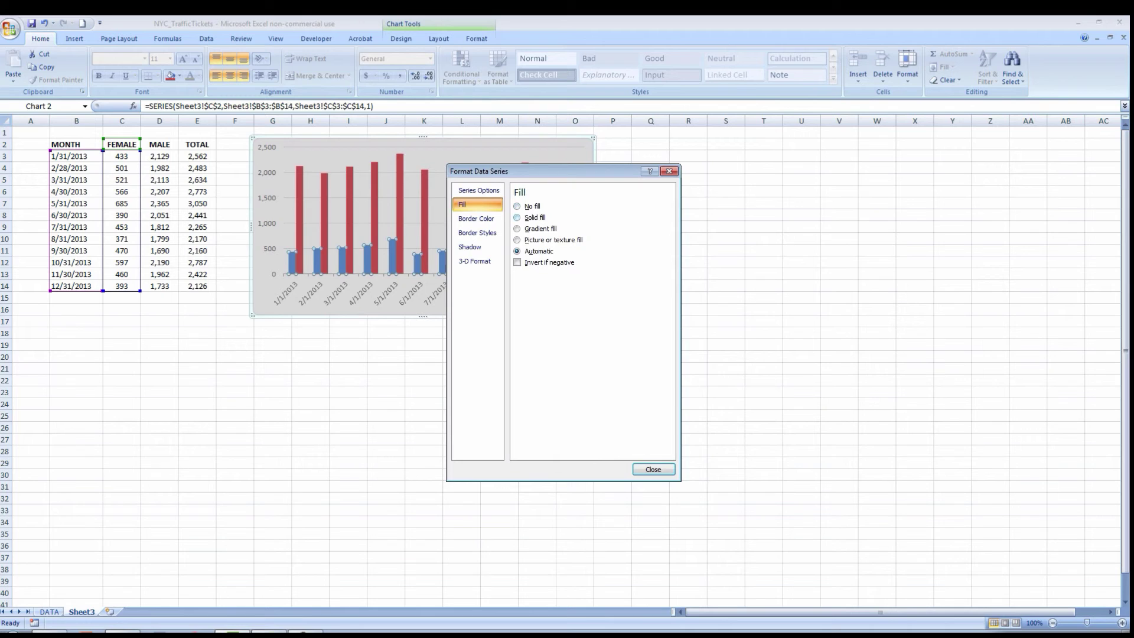
click(526, 217)
click(561, 276)
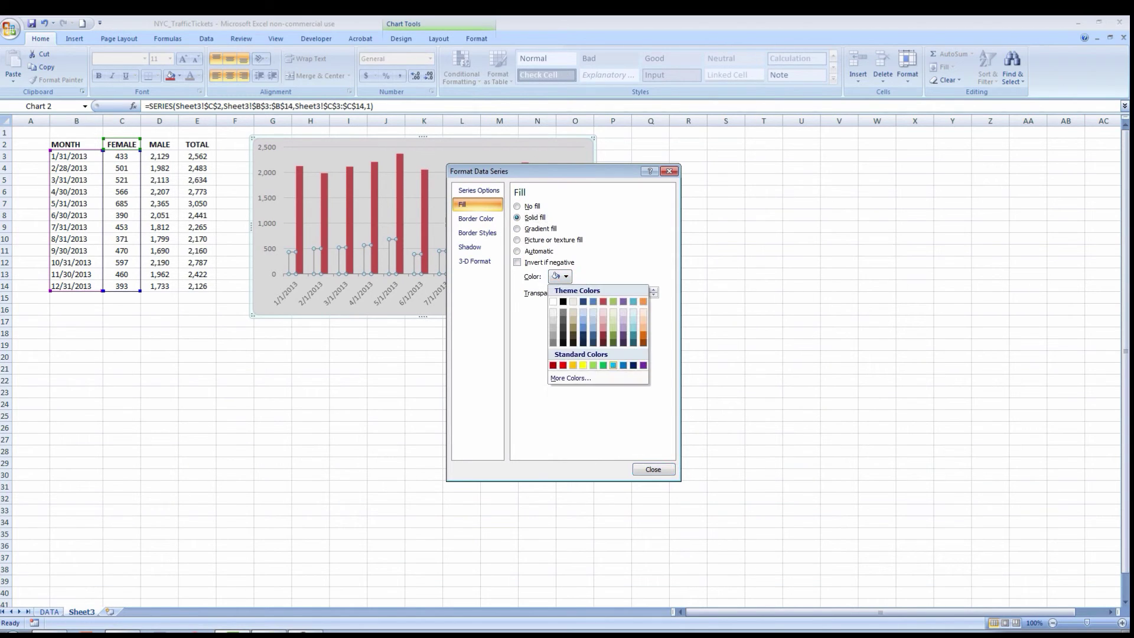
click(613, 365)
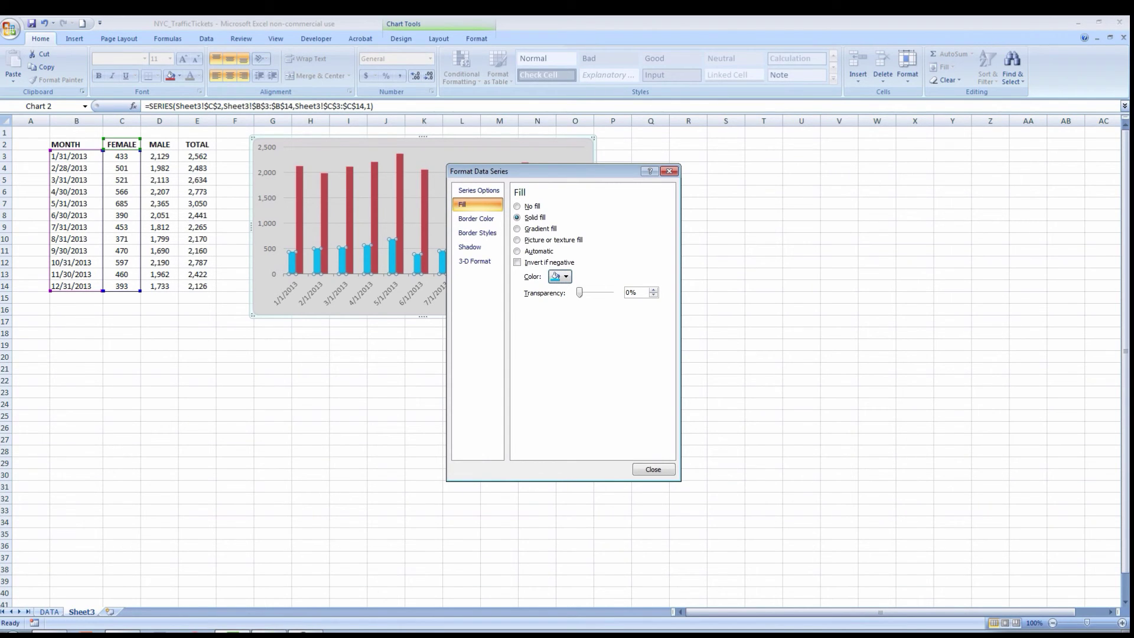
Step: Finish formatting the FEMALE series, and give the MALE columns a solid fill in the standard Light Green color
click(653, 469)
click(575, 440)
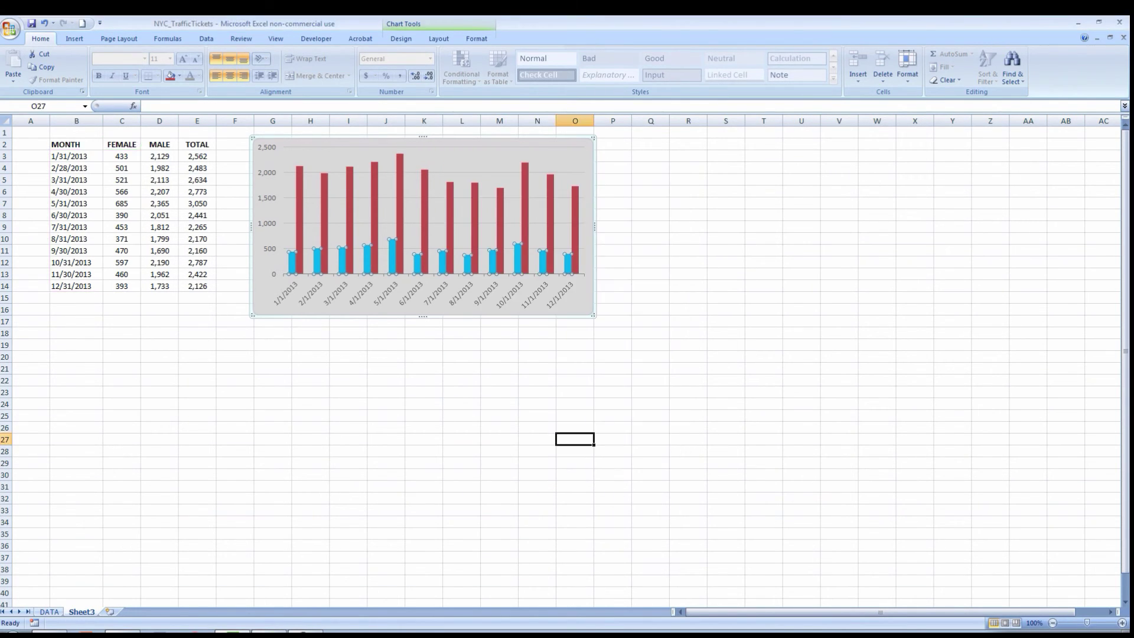
right_click(426, 201)
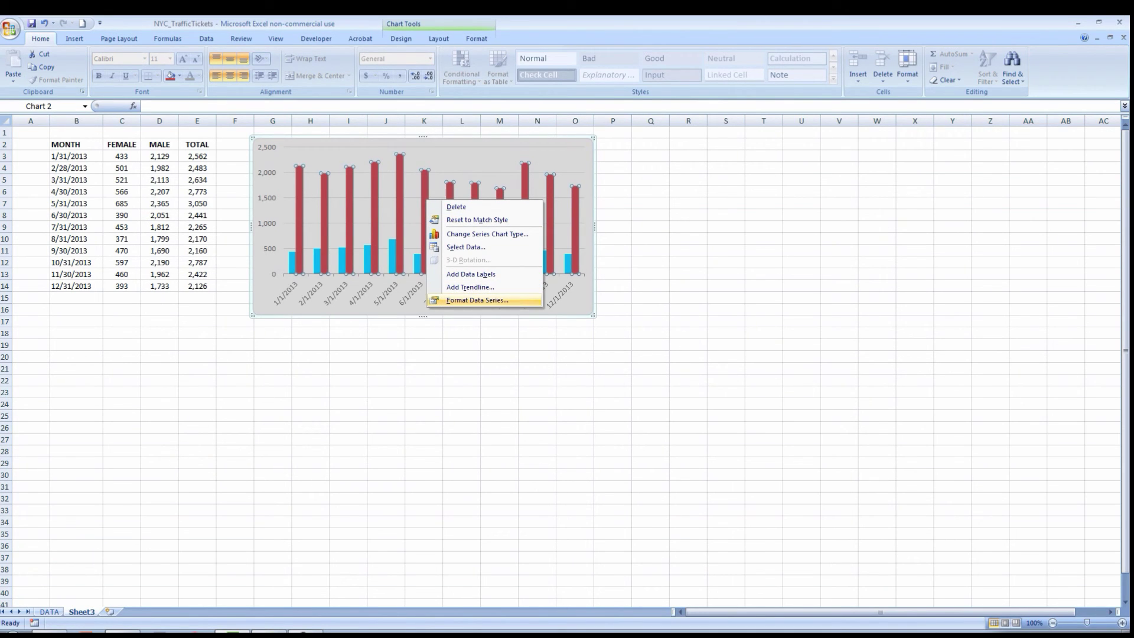
click(477, 300)
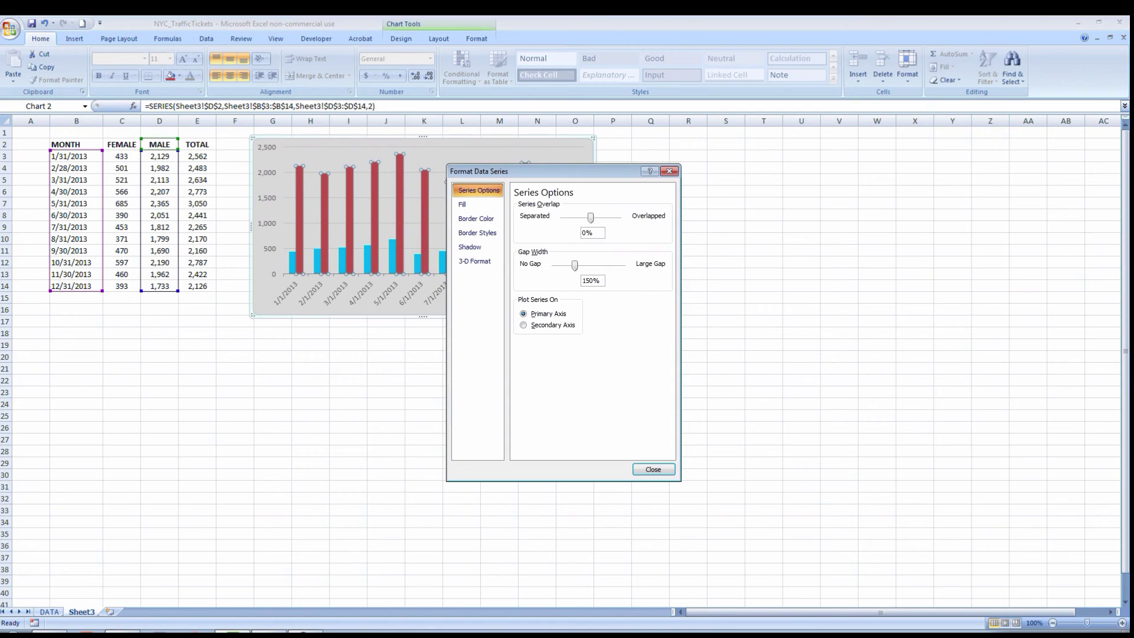
click(466, 205)
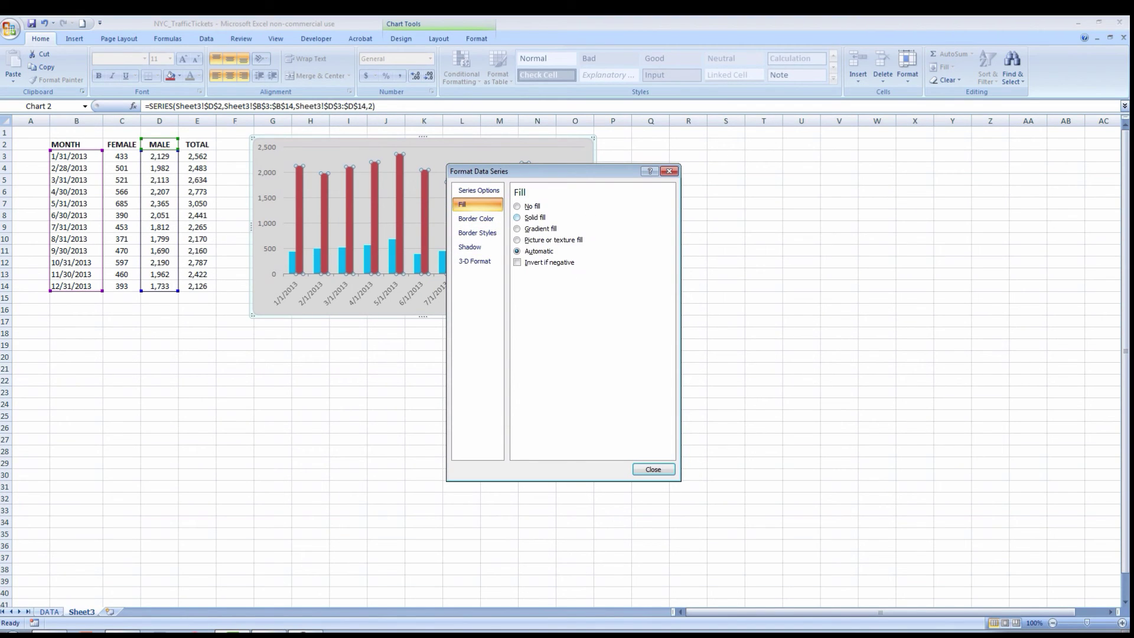
click(517, 217)
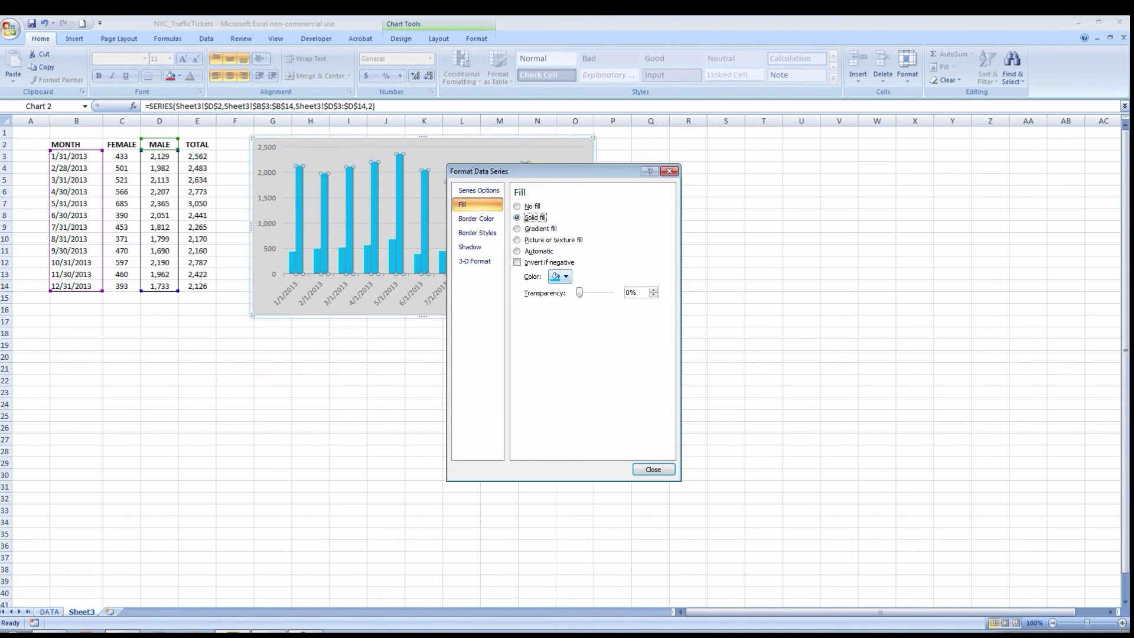
click(560, 276)
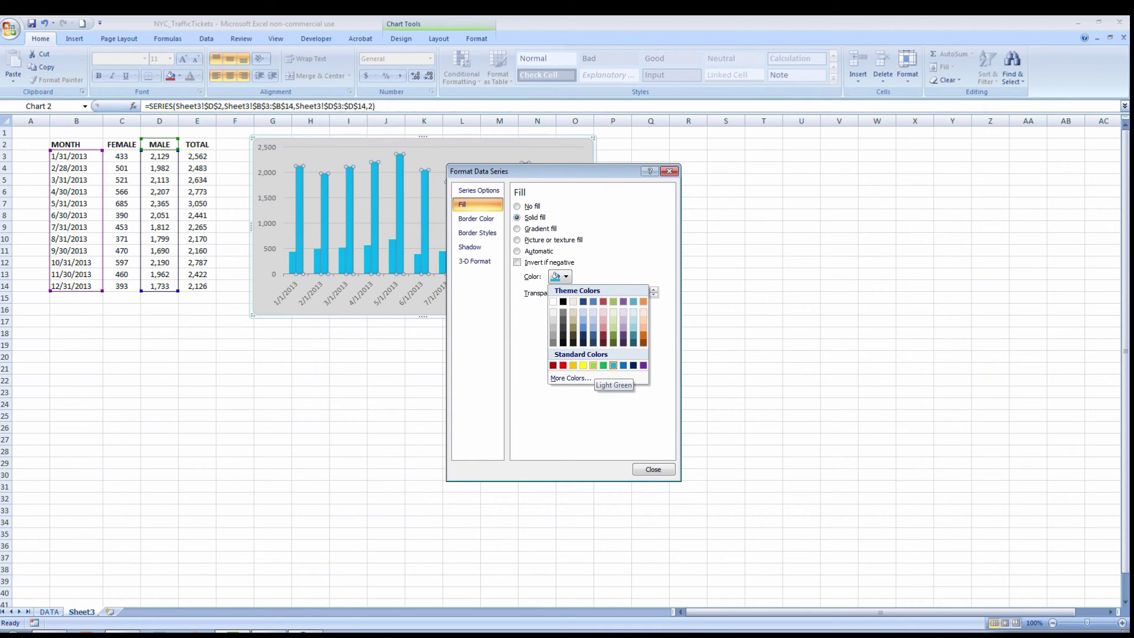
click(592, 366)
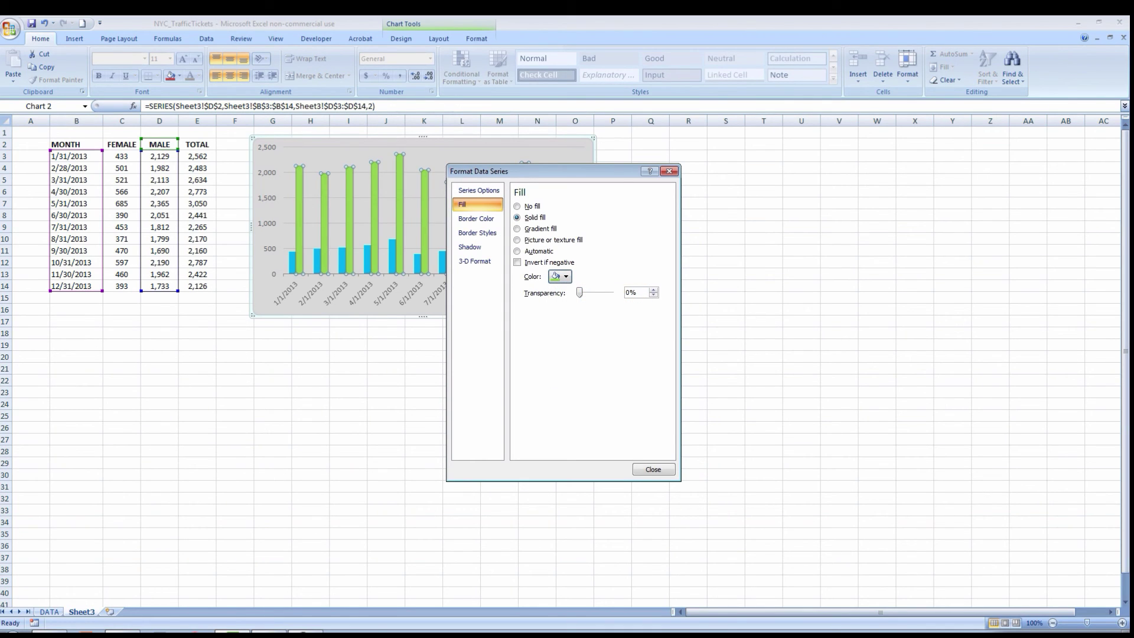
click(653, 470)
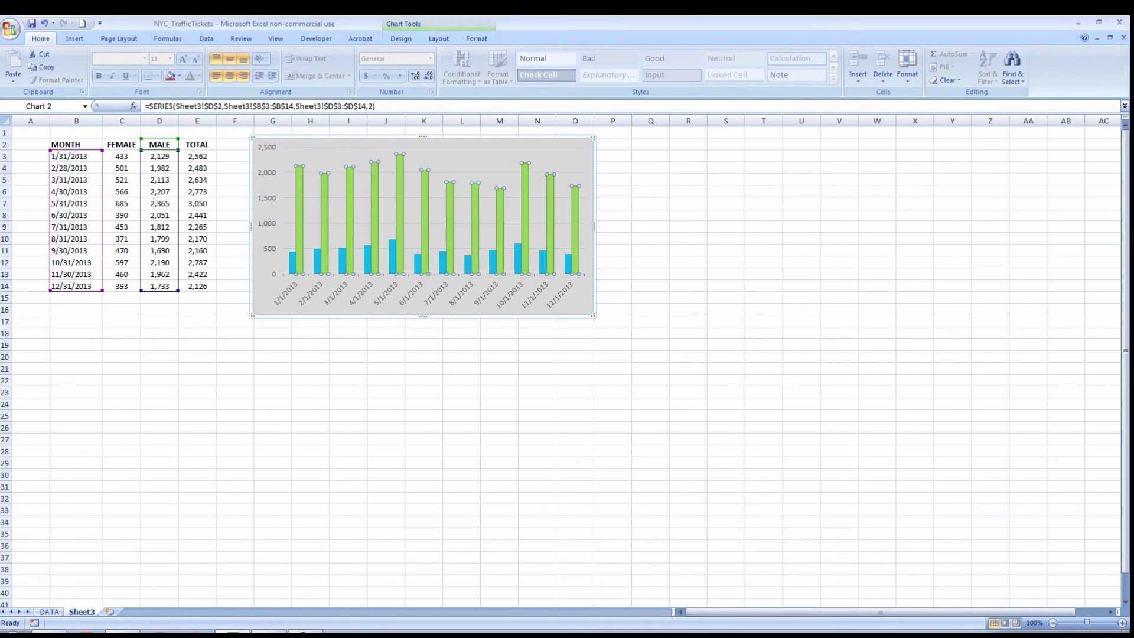
click(651, 380)
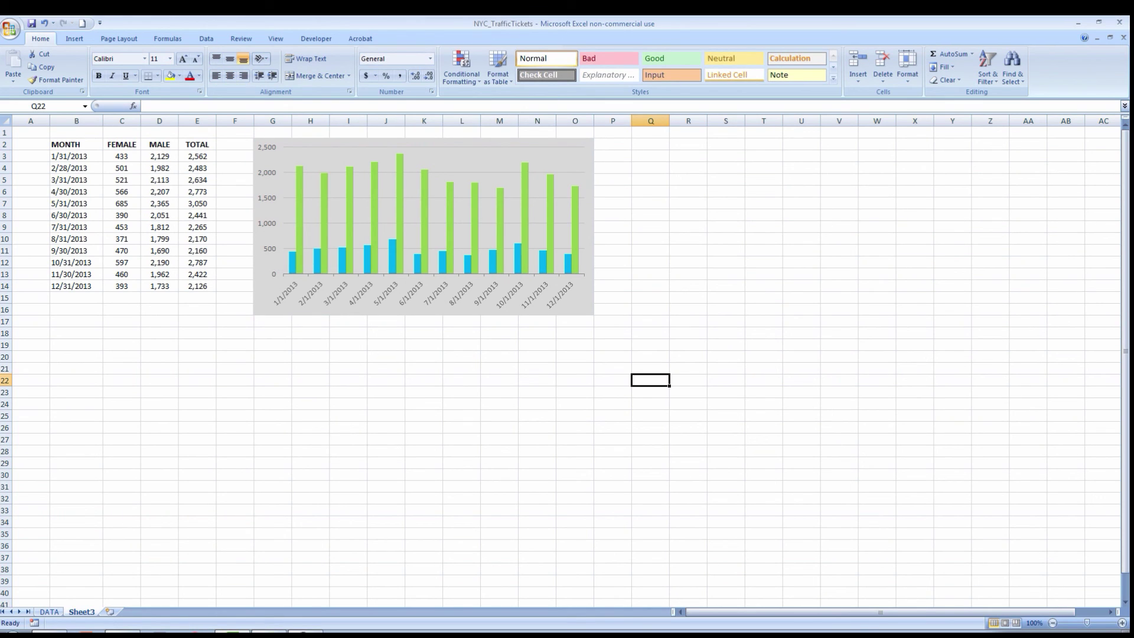